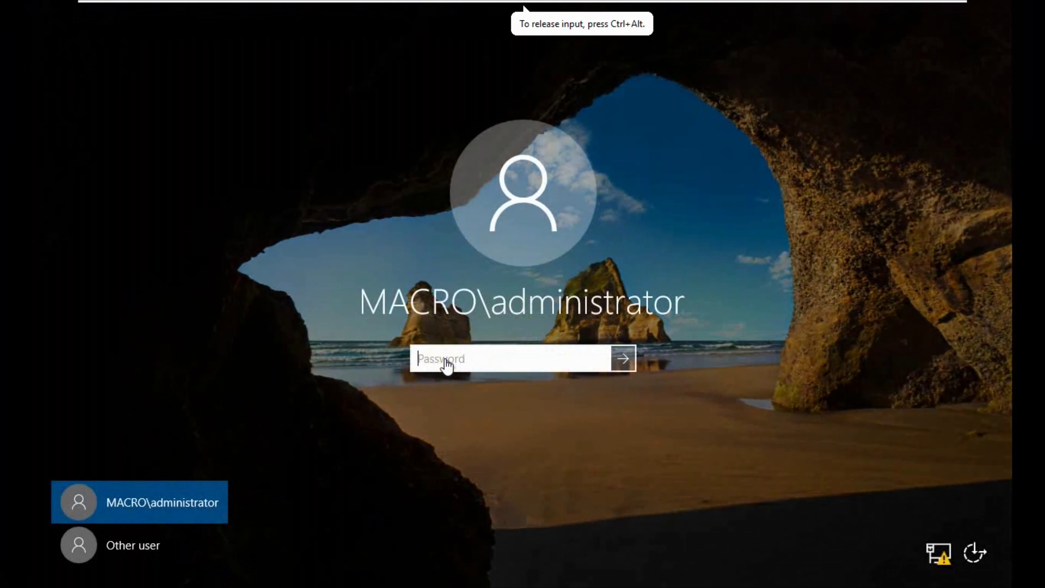
Step: Sign in to Windows Server 2016 with the administrator password
type("•••")
key("Return")
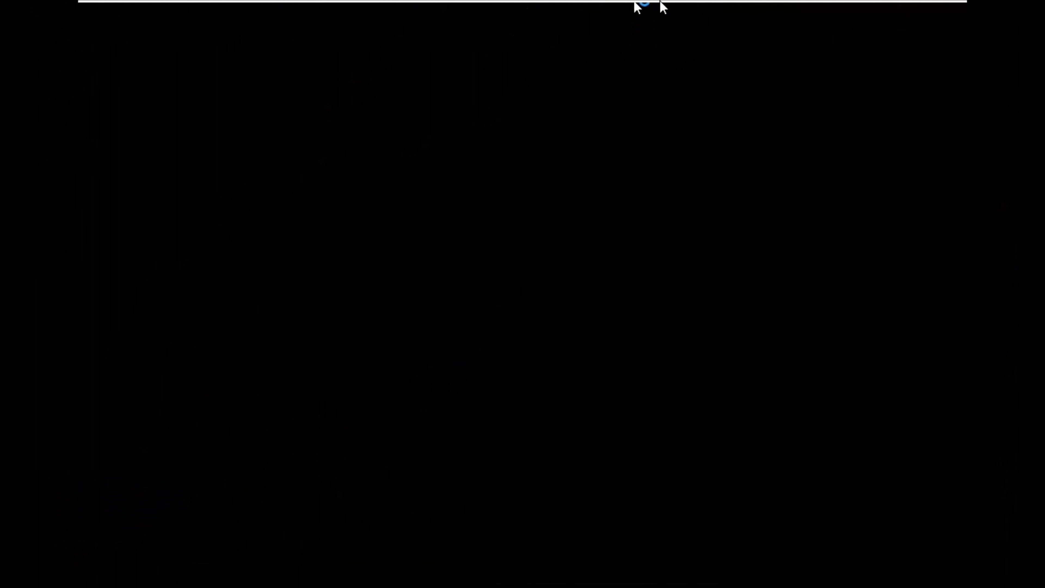
mouse_move(670, 7)
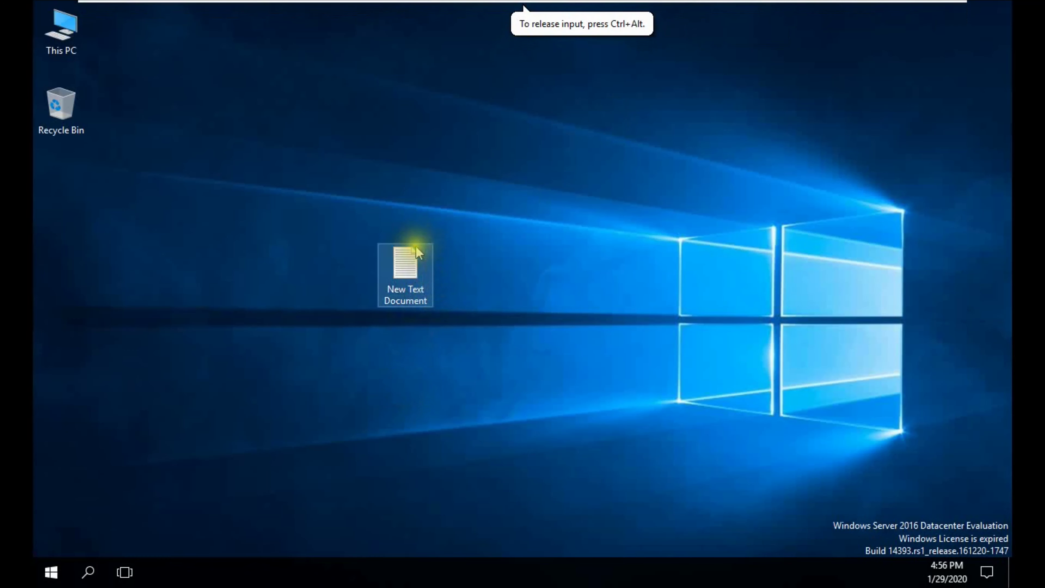
Step: Open the empty New Text Document from the desktop in Notepad, then close it
double_click(410, 266)
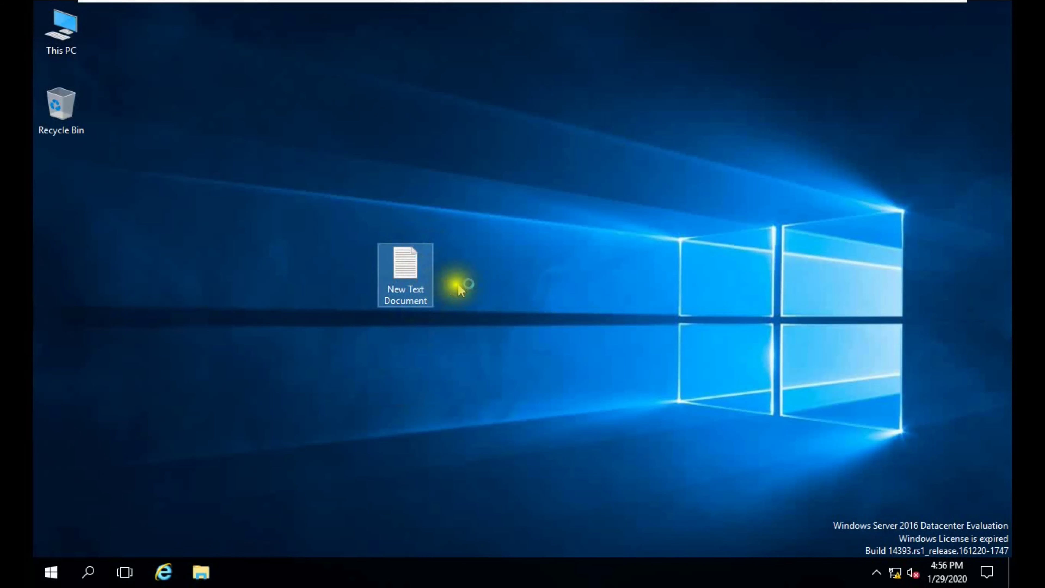
left_click(313, 218)
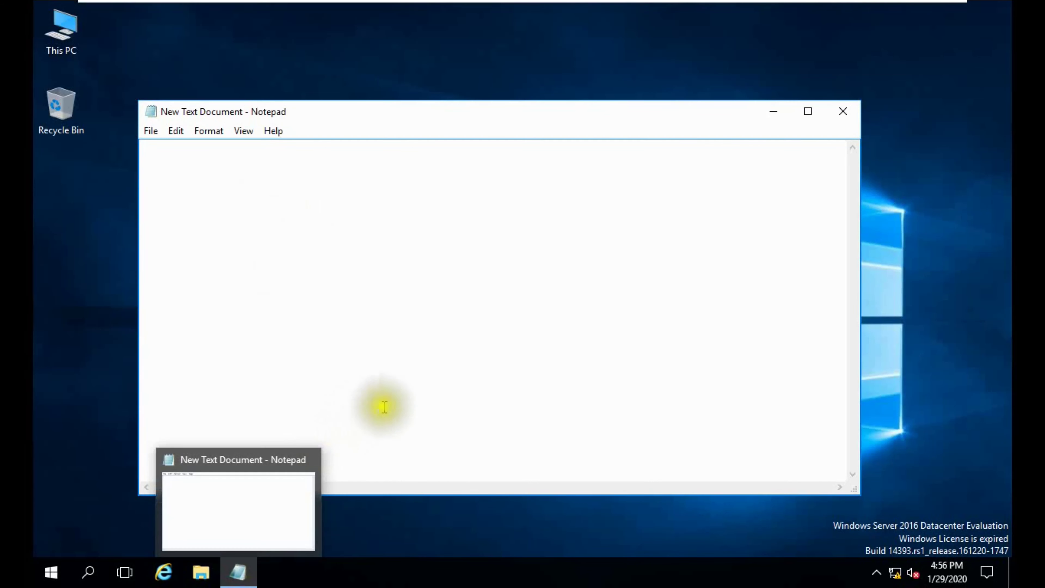
left_click(841, 115)
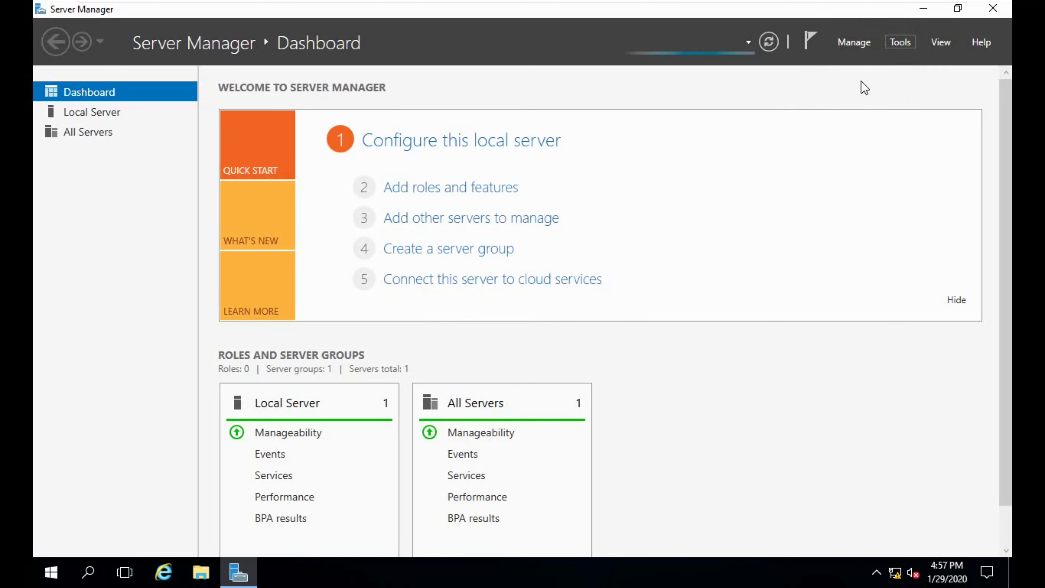
Step: Show macro-LAB-CA's Issued Certificates in the Certification Authority console, then start Internet Explorer
left_click(821, 167)
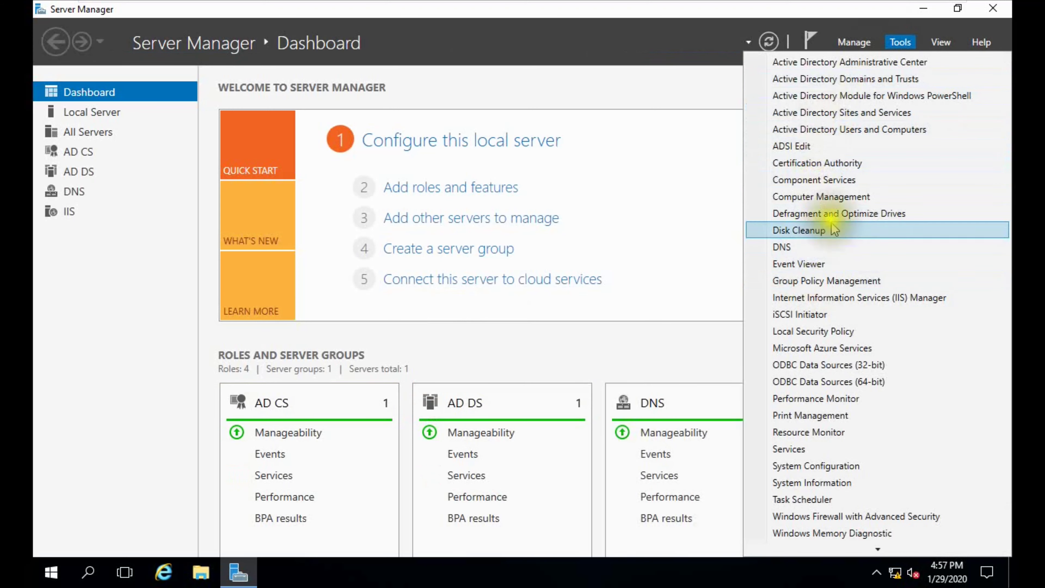
left_click(837, 167)
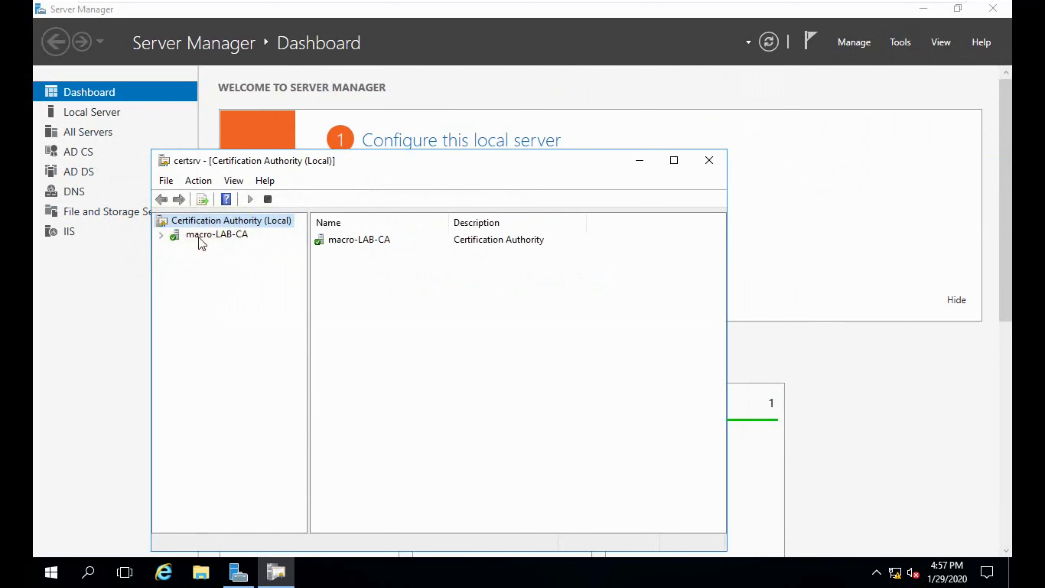
left_click(161, 235)
left_click(227, 263)
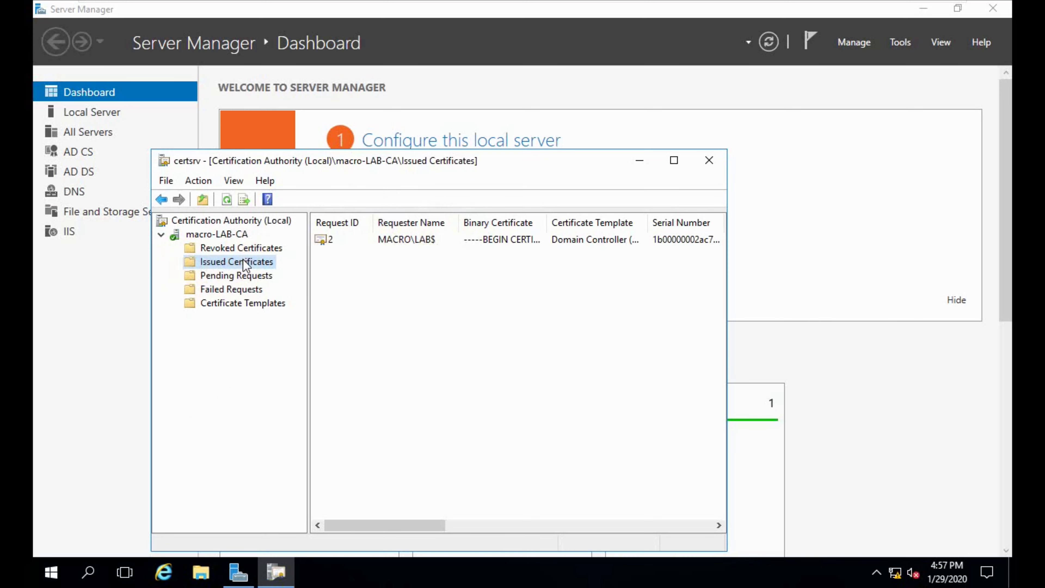
left_click(165, 573)
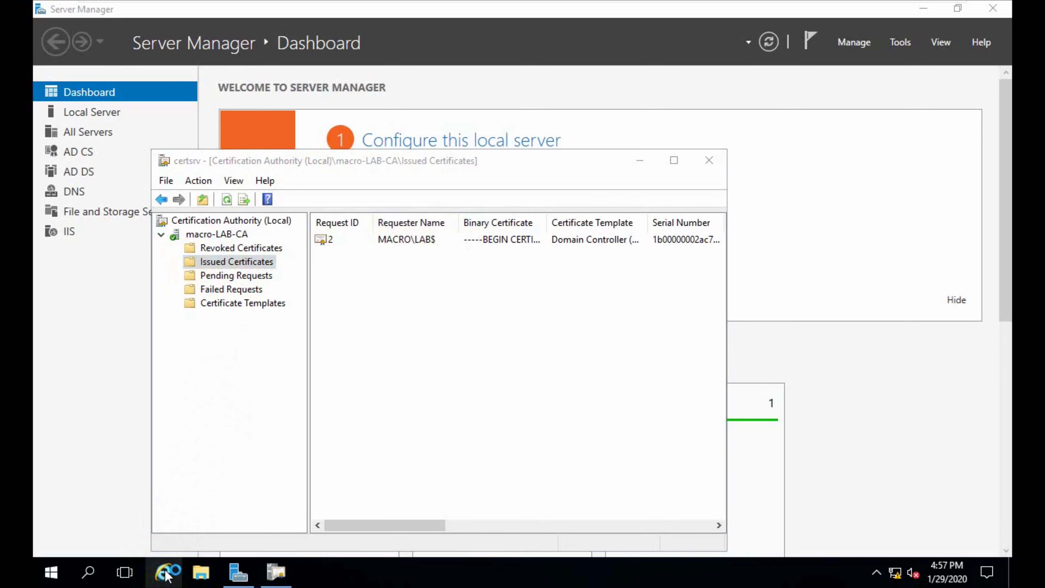
left_click(275, 572)
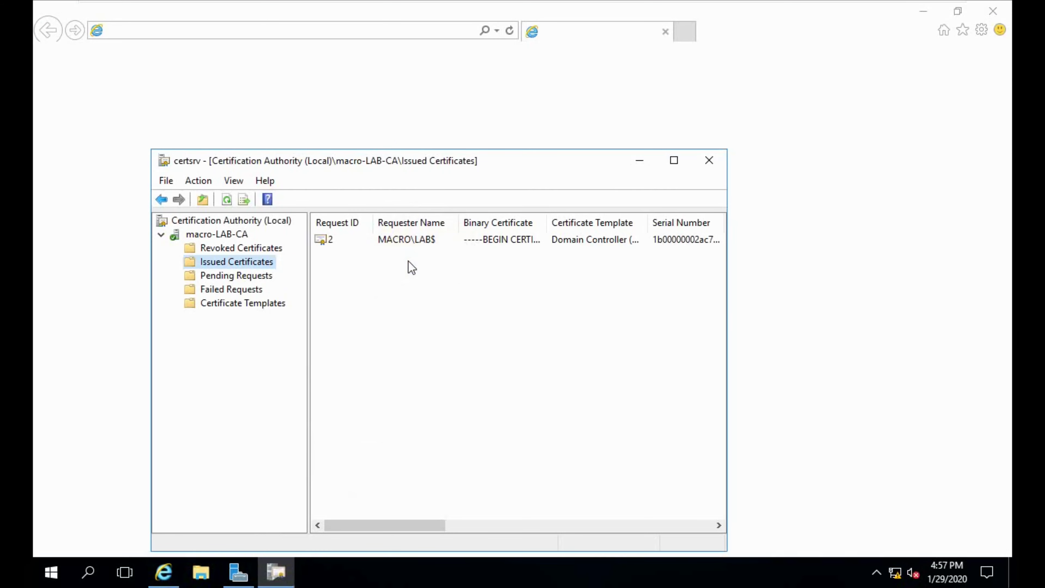
left_click(163, 572)
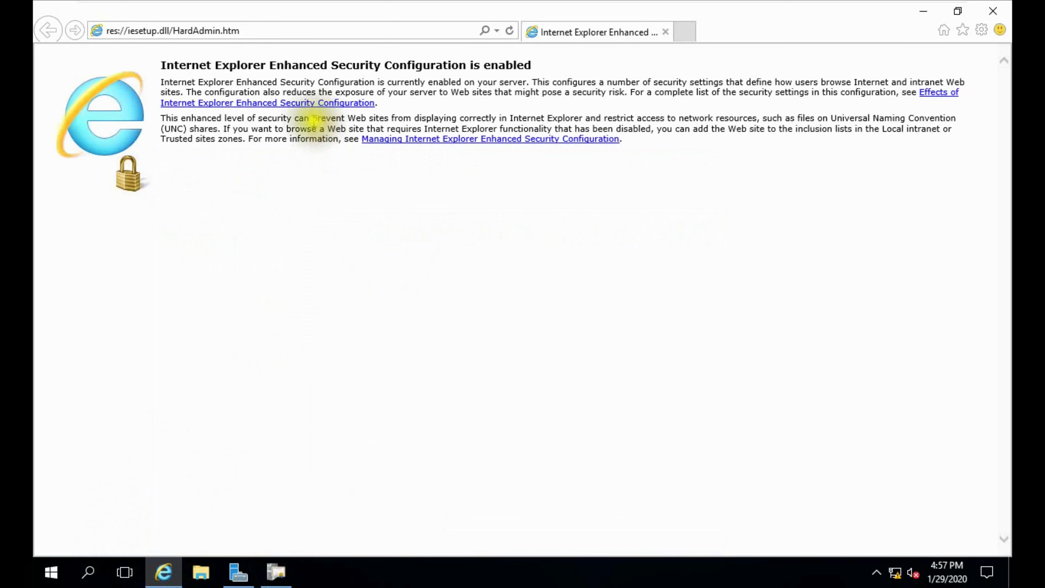
left_click(274, 31)
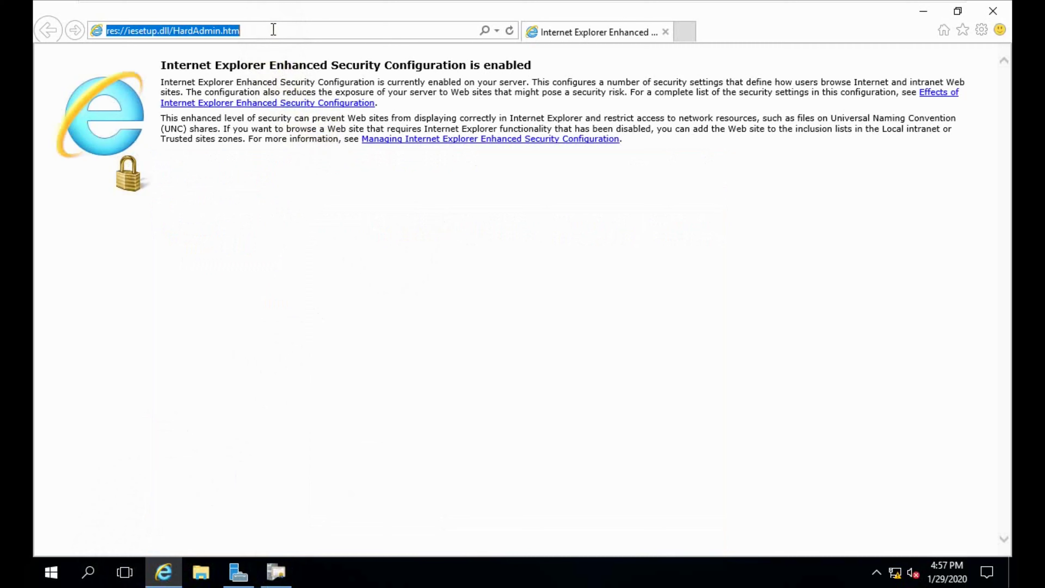
type("ht")
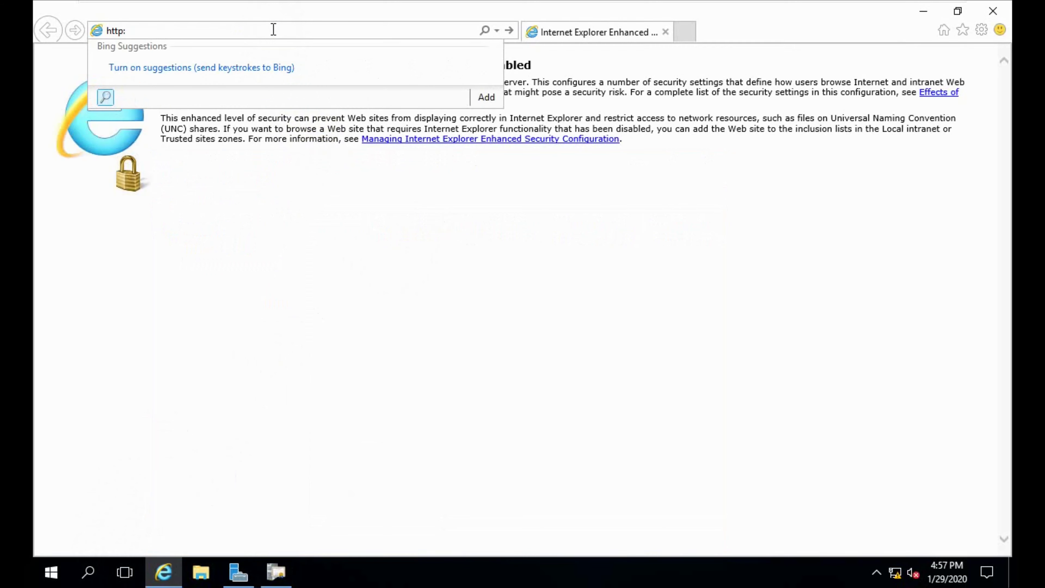
type("tp://loca")
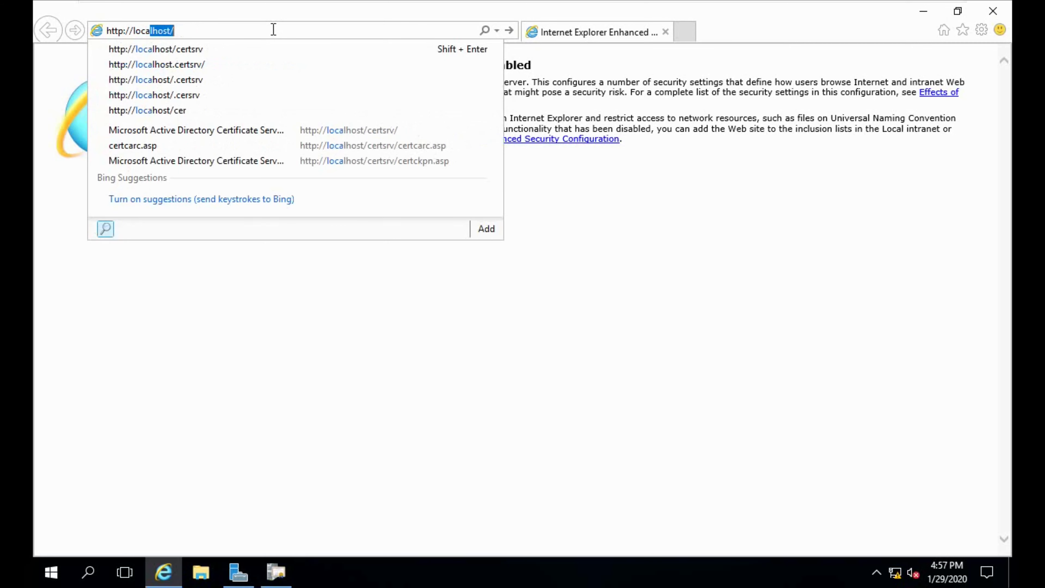
type("l")
key("End")
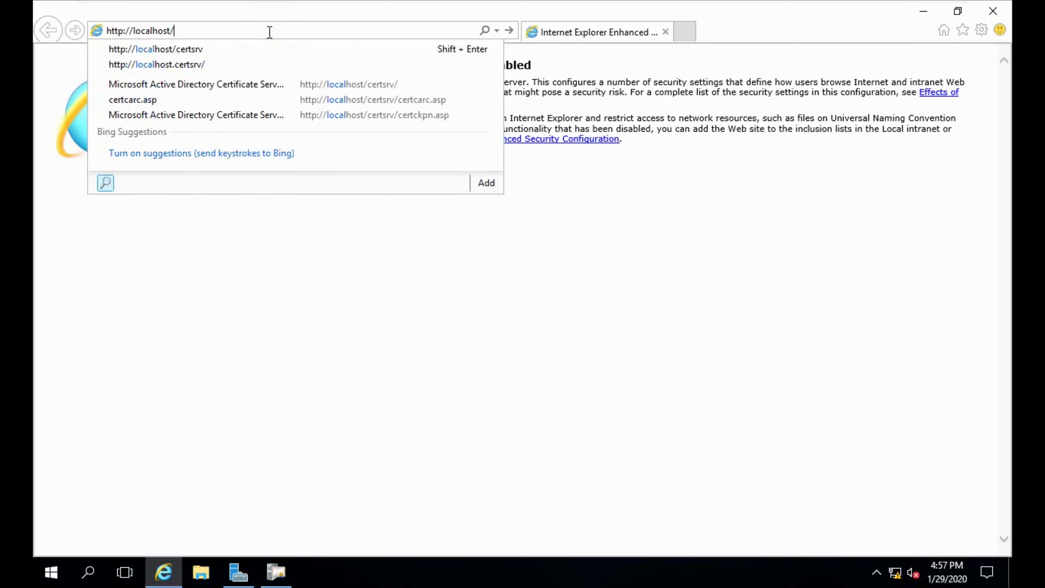
type("certsr")
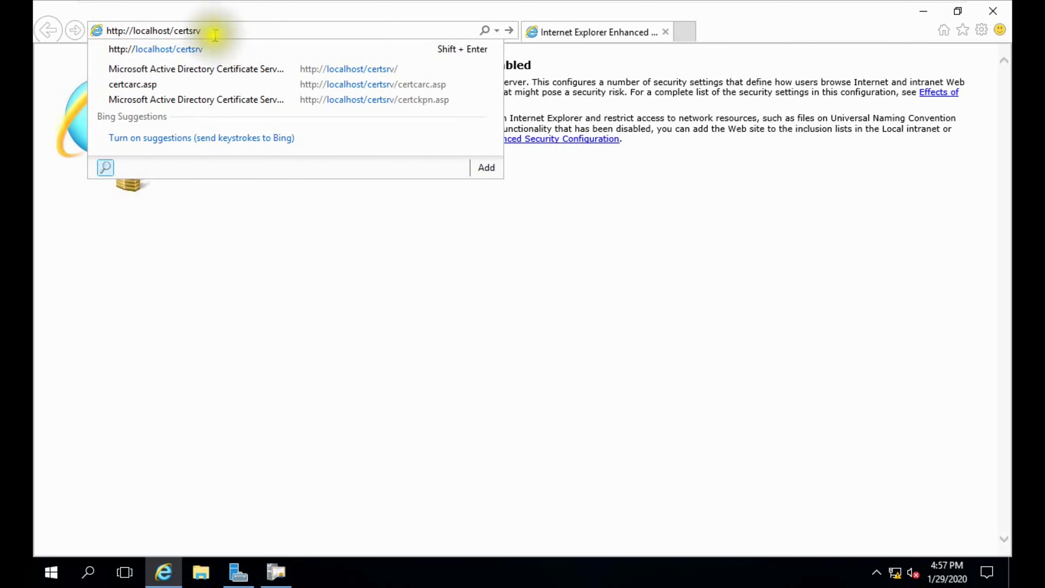
left_click(96, 32)
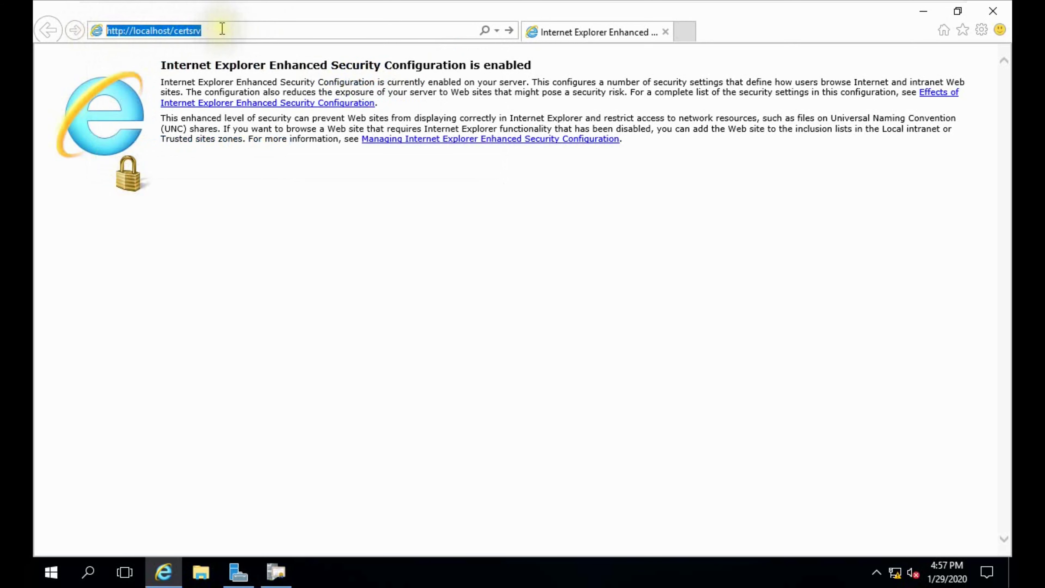
left_click(222, 29)
key("Return")
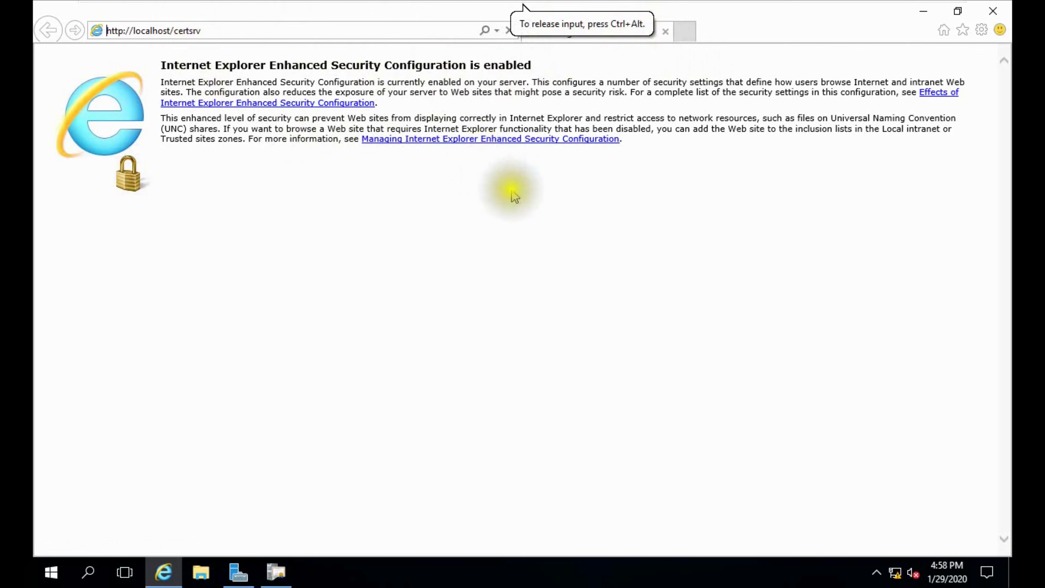
key("ctrl+t")
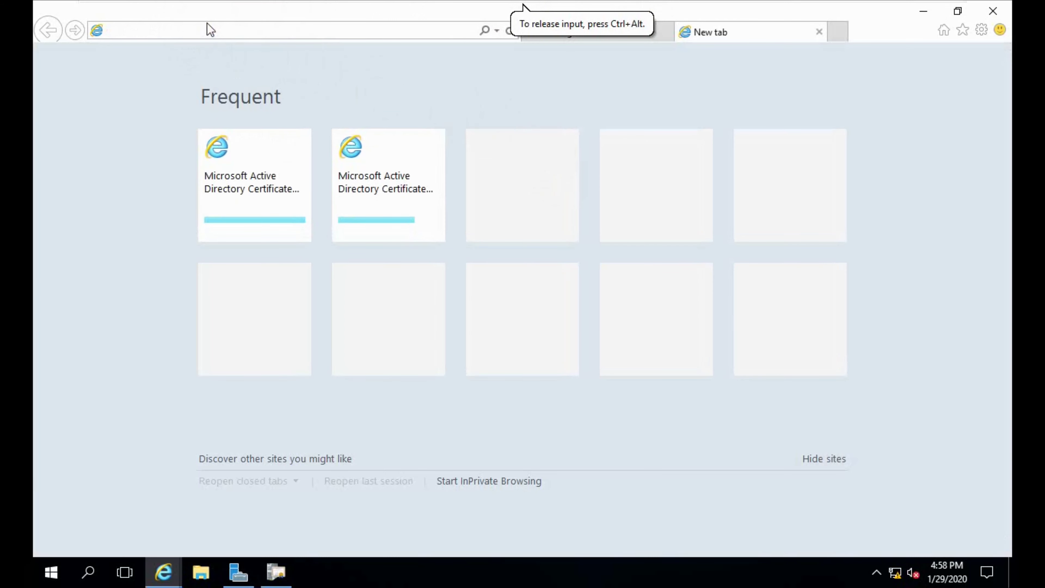
type("http://")
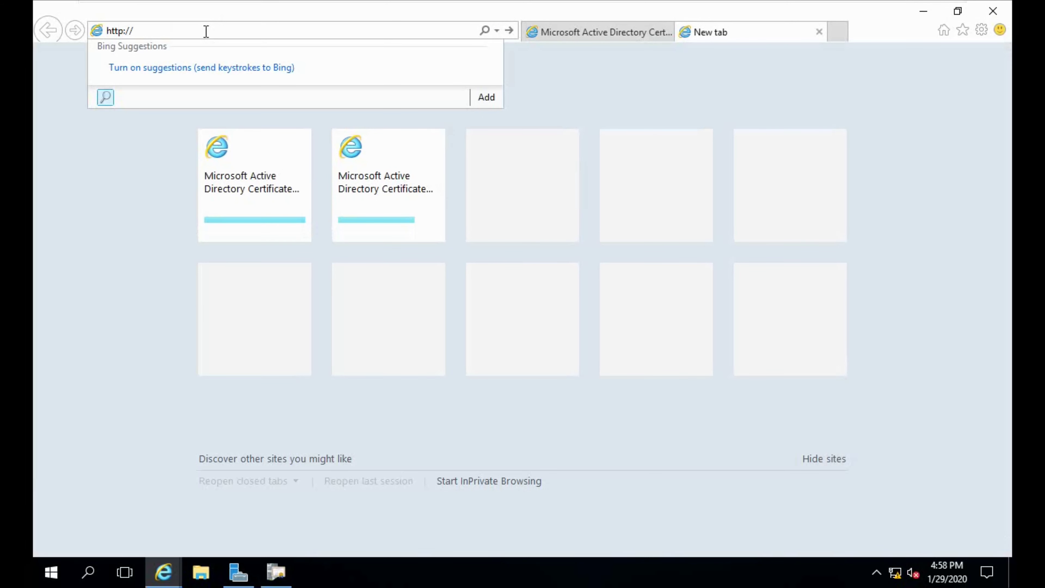
type("la")
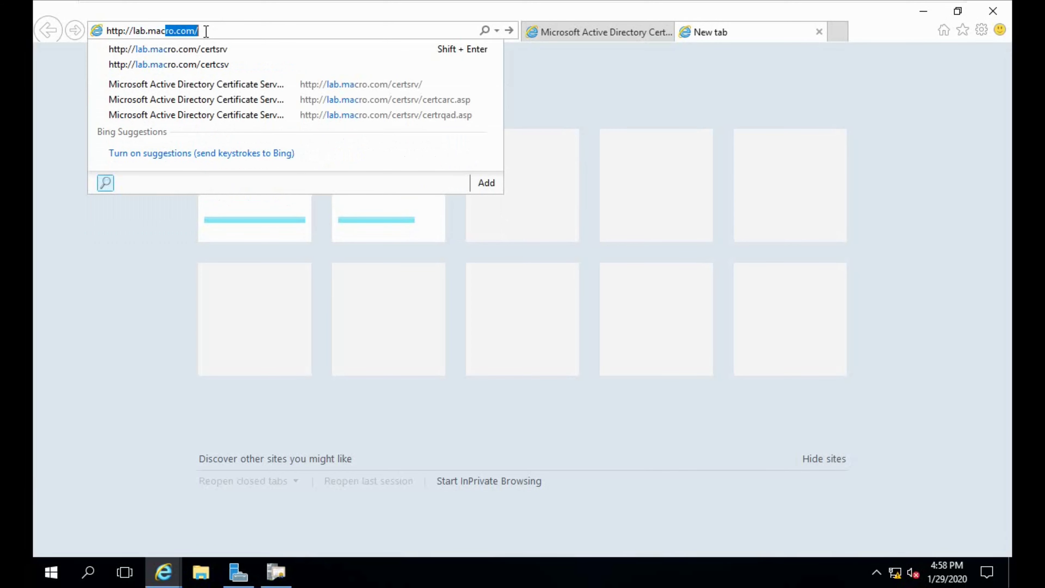
type("b.macro.com")
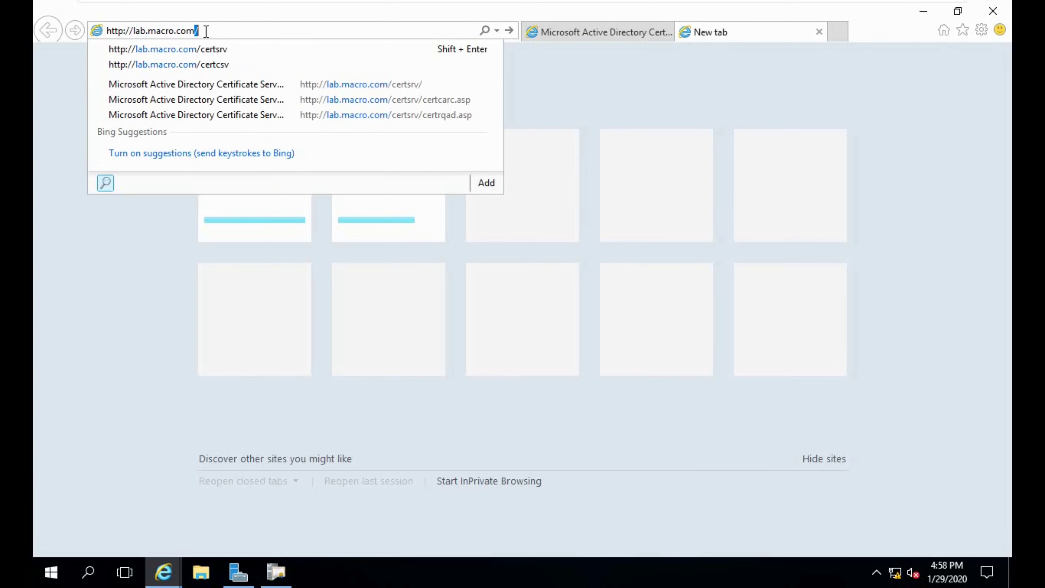
Step: Restore the browser to a window, move it right, and bring Server Manager forward
left_click(957, 11)
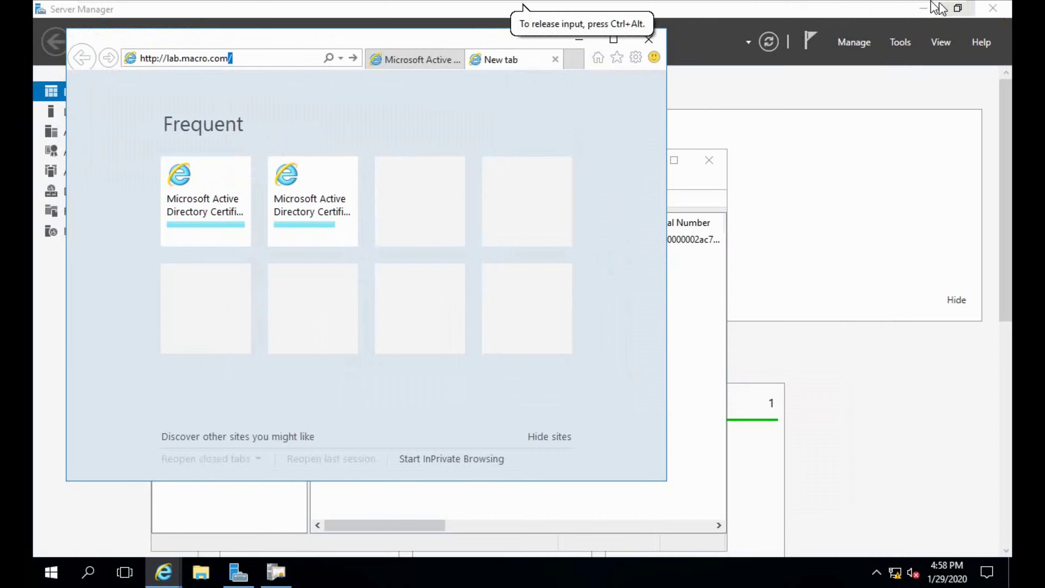
left_click_drag(373, 40, 608, 55)
left_click(49, 267)
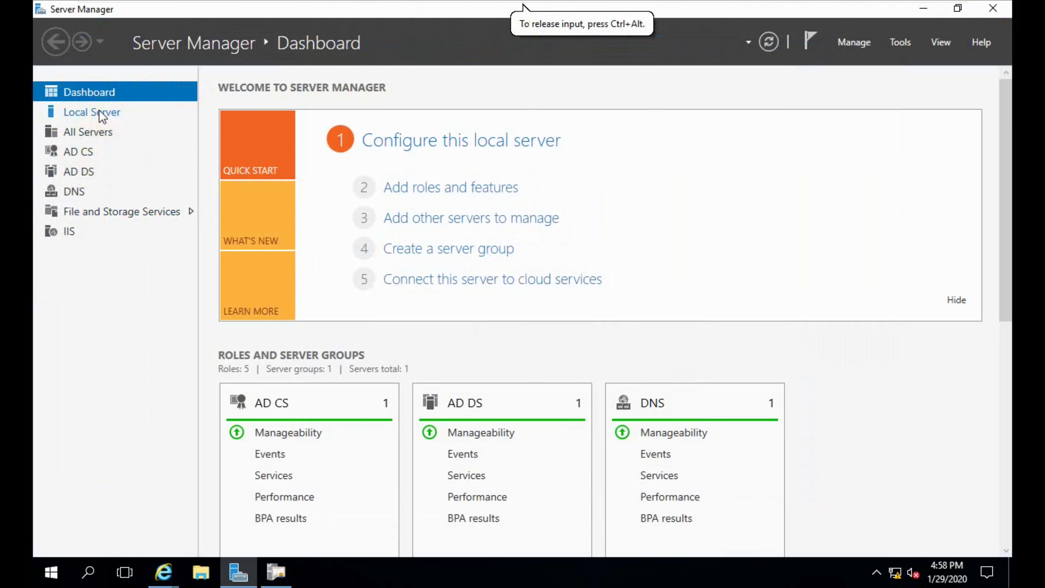
Step: Check the Local Server's macro.com domain, then return to the certsrv Welcome page in Internet Explorer
left_click(103, 112)
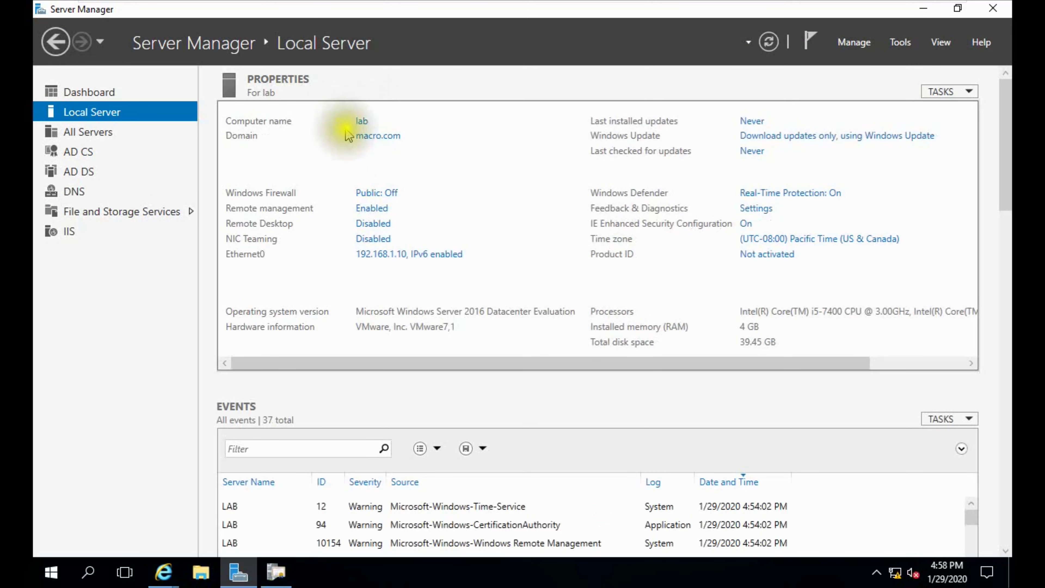
left_click(364, 145)
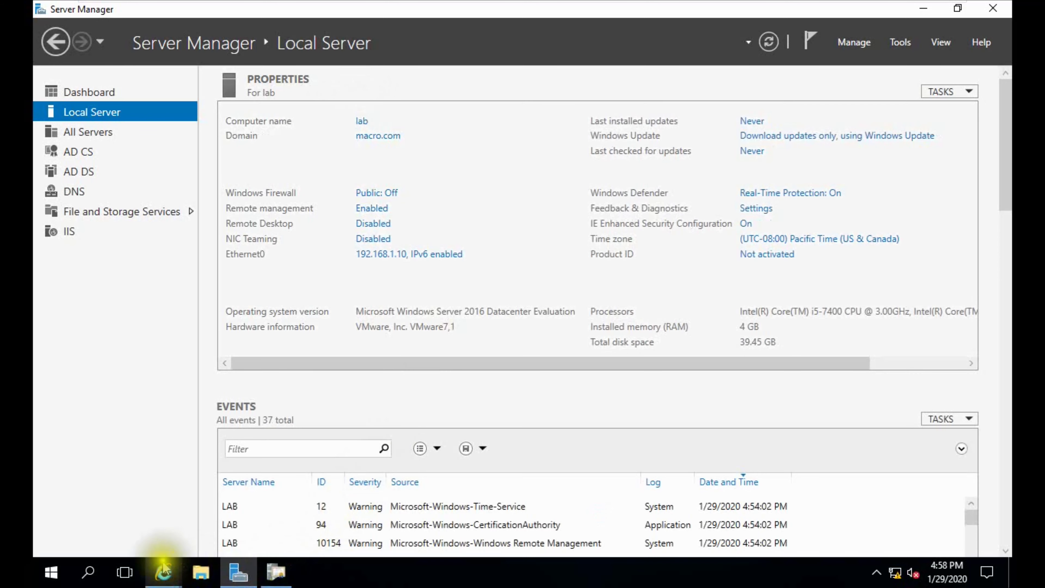
left_click(159, 571)
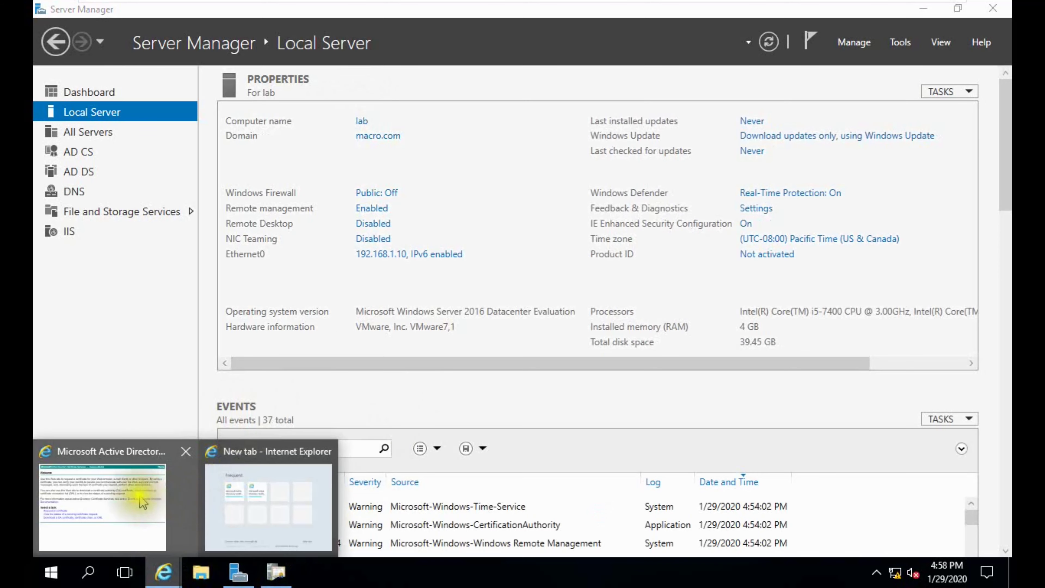
left_click(142, 501)
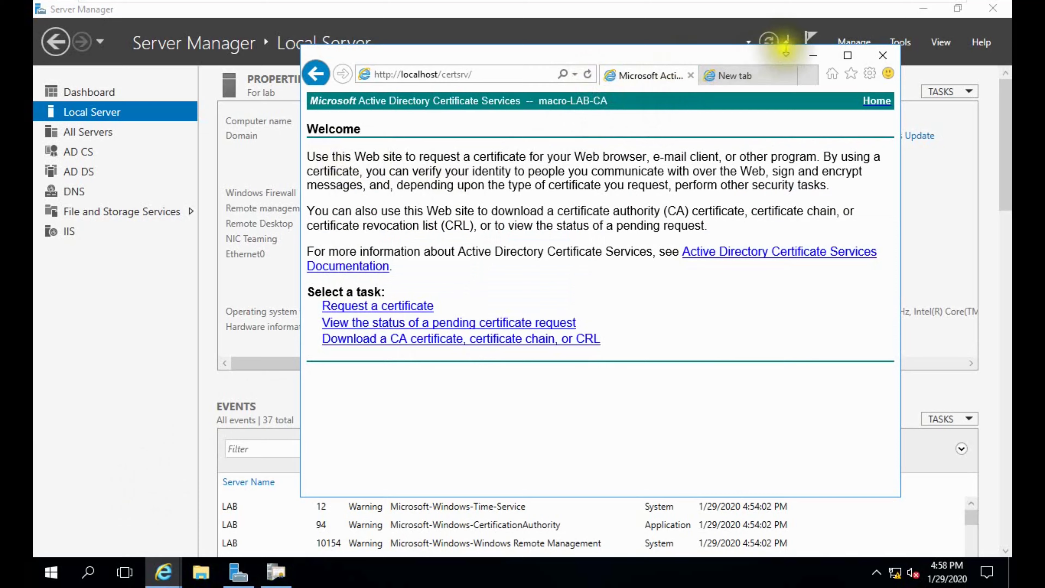
left_click(847, 55)
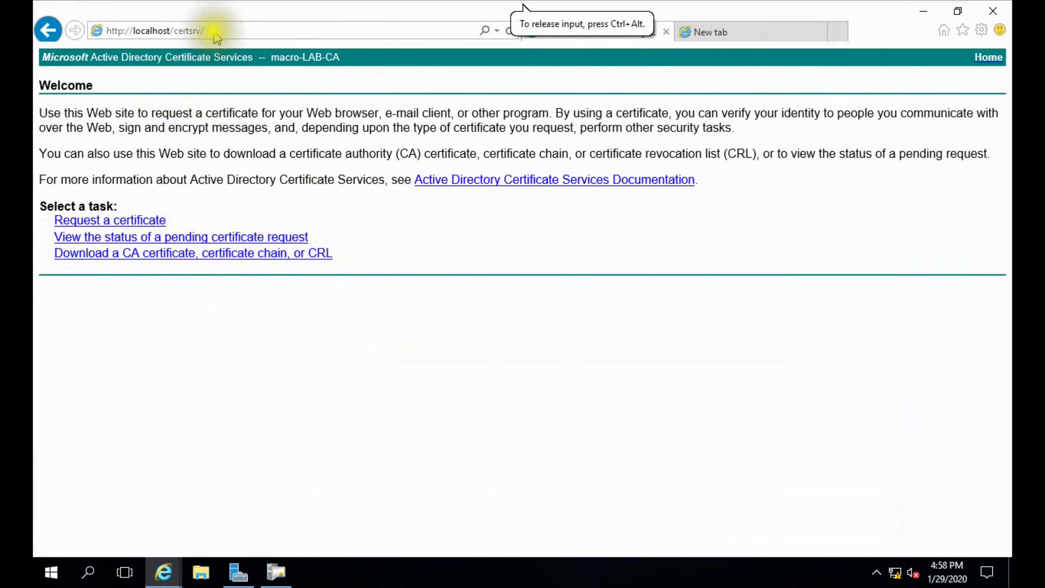
left_click(693, 32)
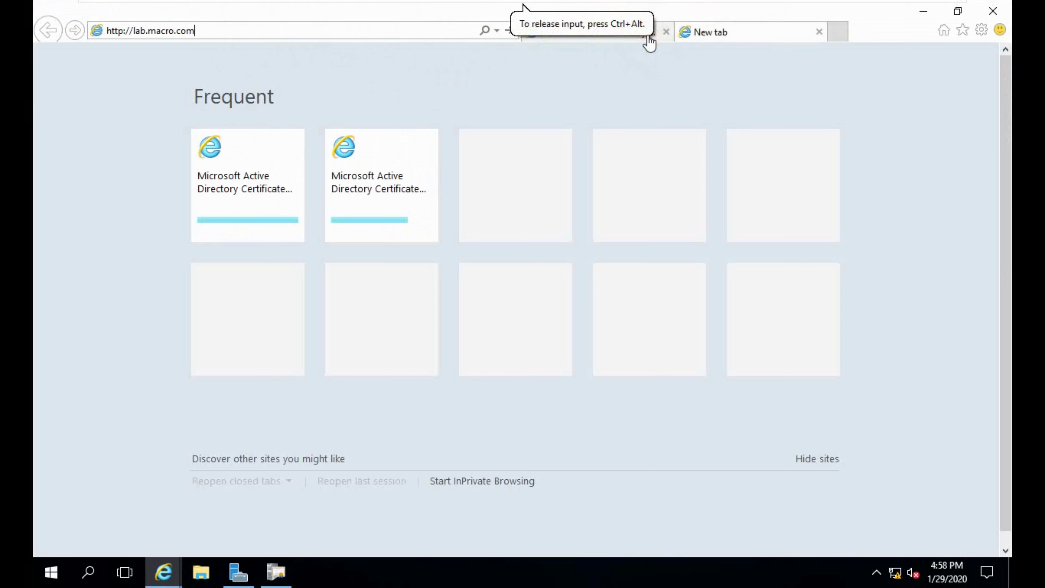
left_click(654, 35)
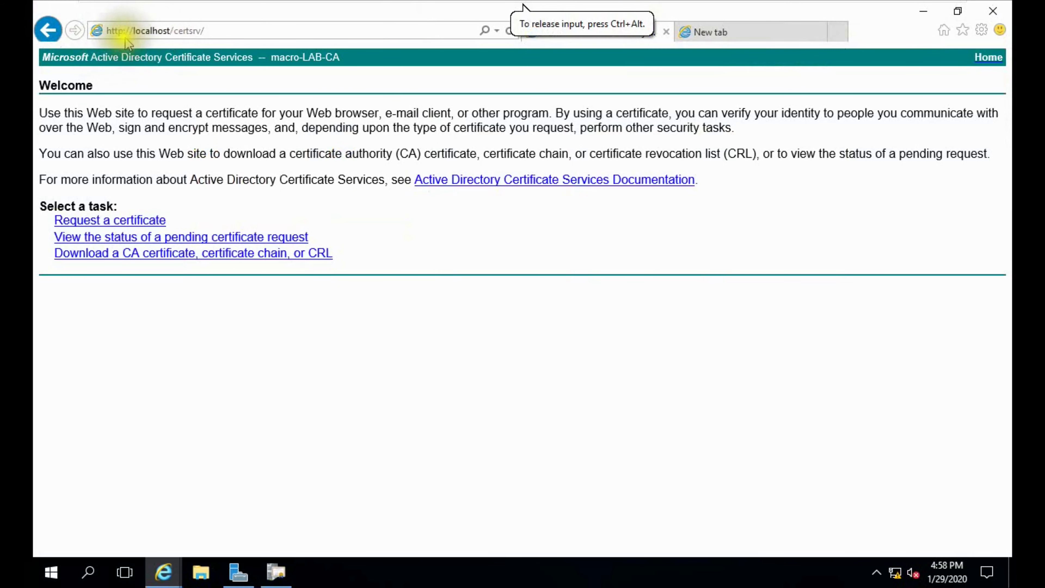
left_click(220, 31)
left_click(226, 29)
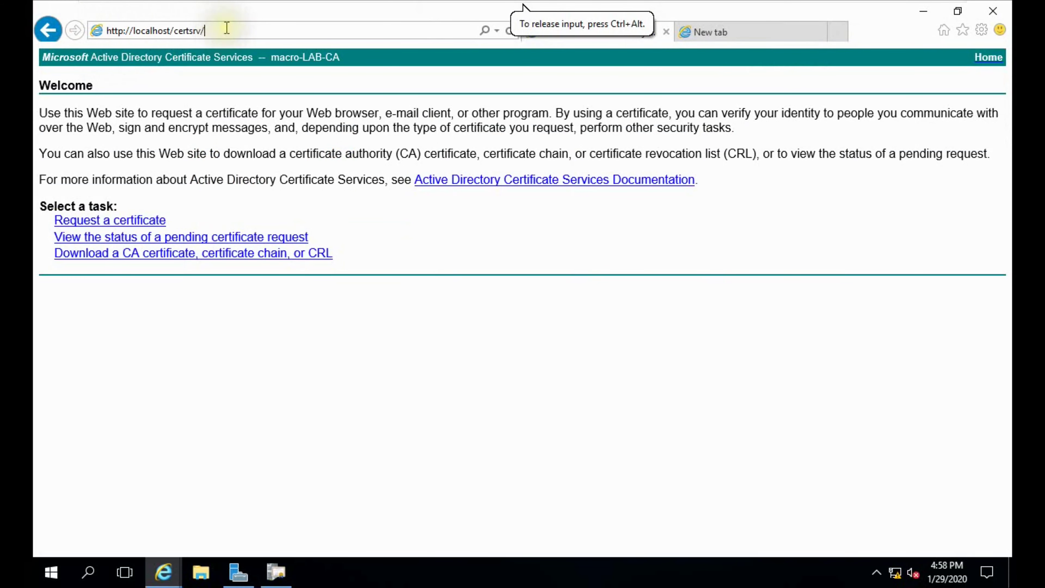
left_click(231, 29)
key("Return")
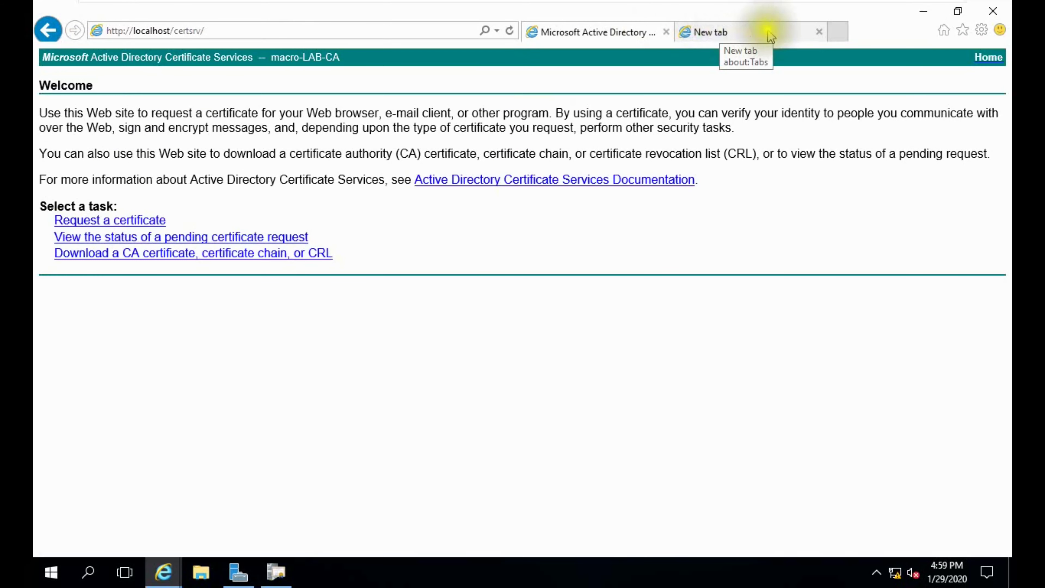
left_click(742, 33)
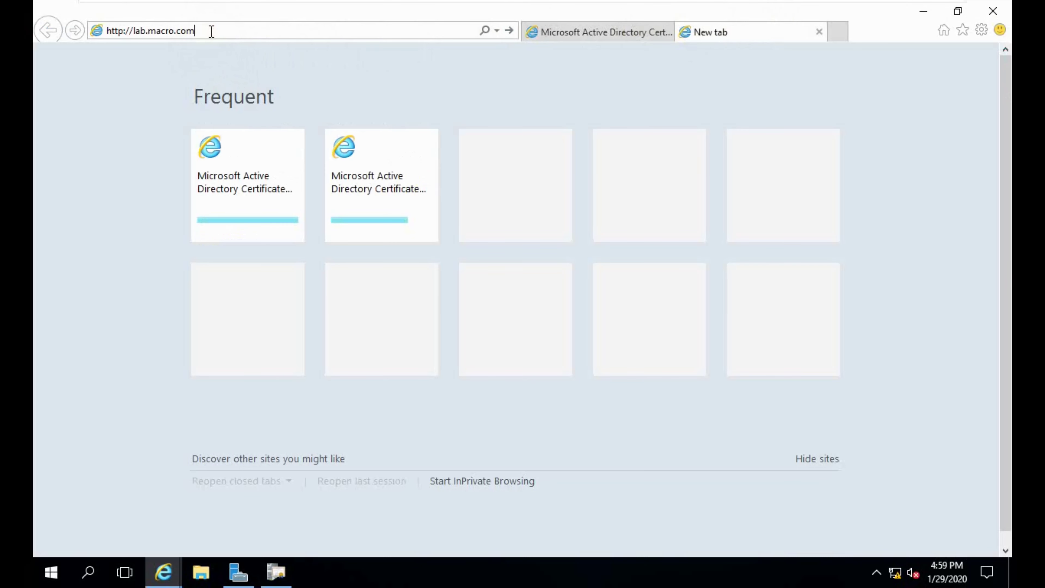
type("/cer")
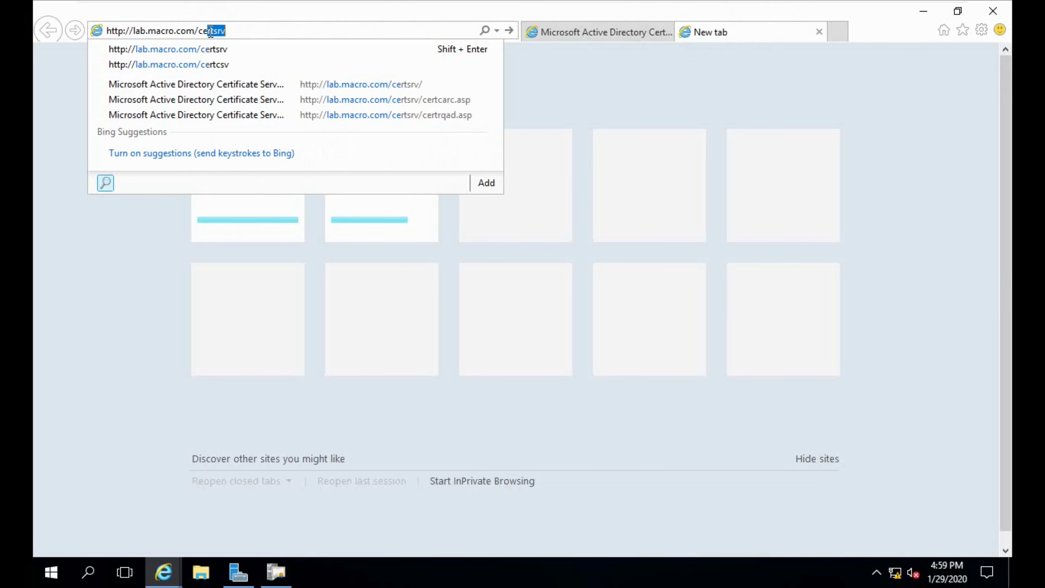
key("BackSpace")
left_click(203, 49)
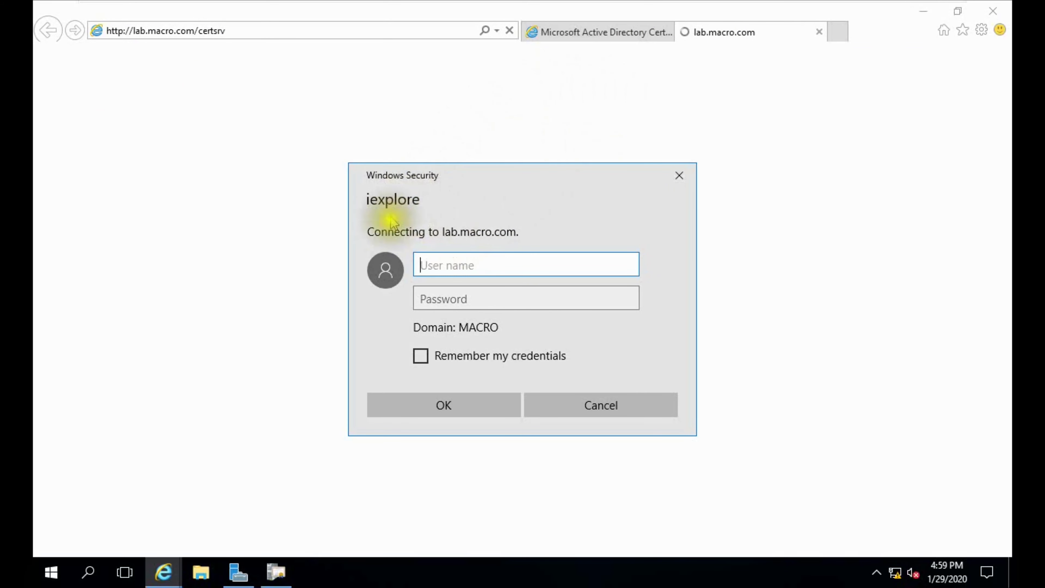
Step: Sign in at the Windows Security prompt as Administrator with its password
type("Adminstrator")
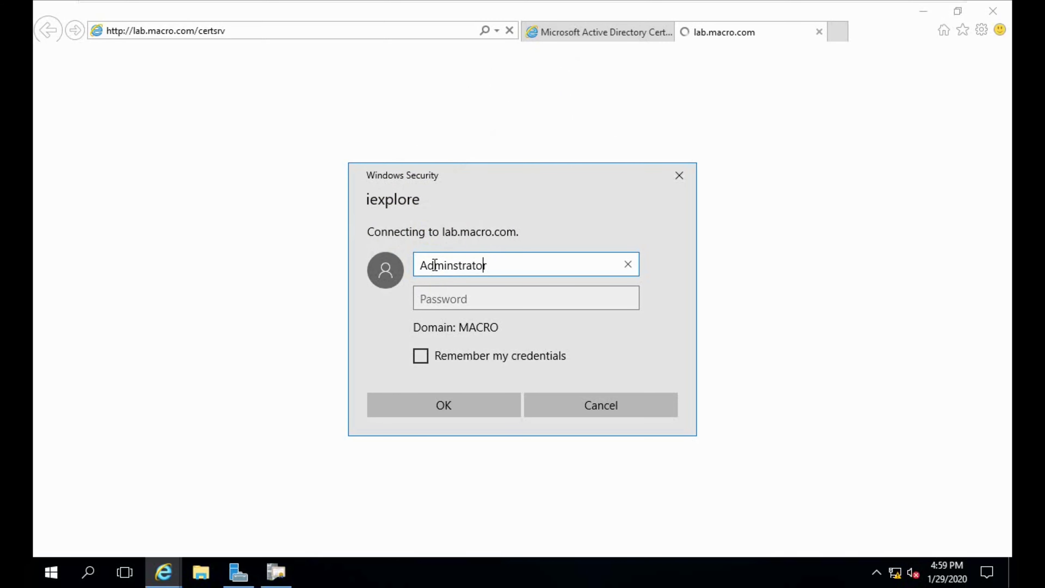
type("i")
key("Tab")
type("Pa")
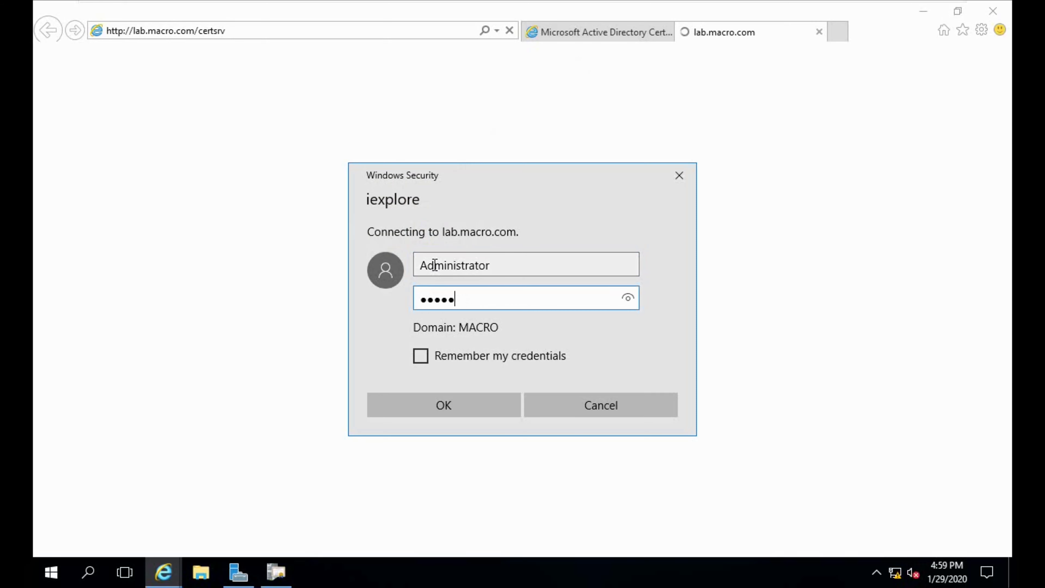
key("Return")
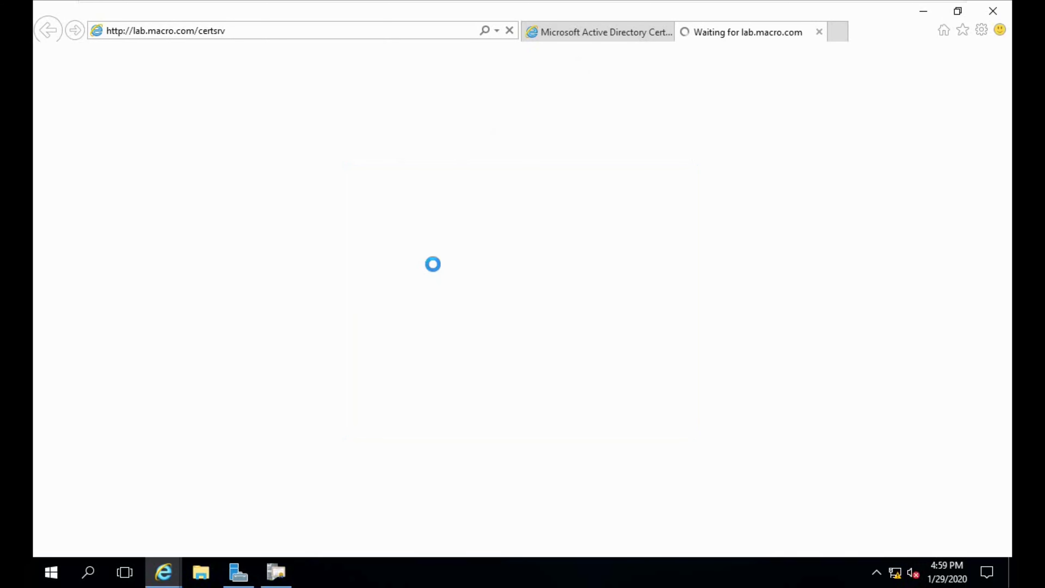
Step: Compare both tabs to confirm lab.macro.com/certsrv shows the same macro-LAB-CA Welcome page
left_click(571, 32)
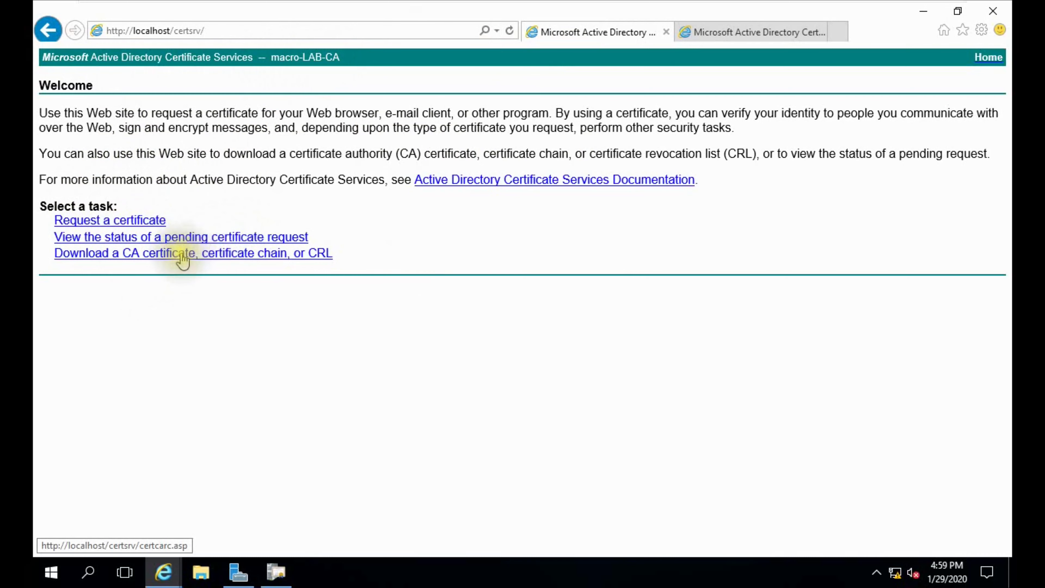
left_click(728, 31)
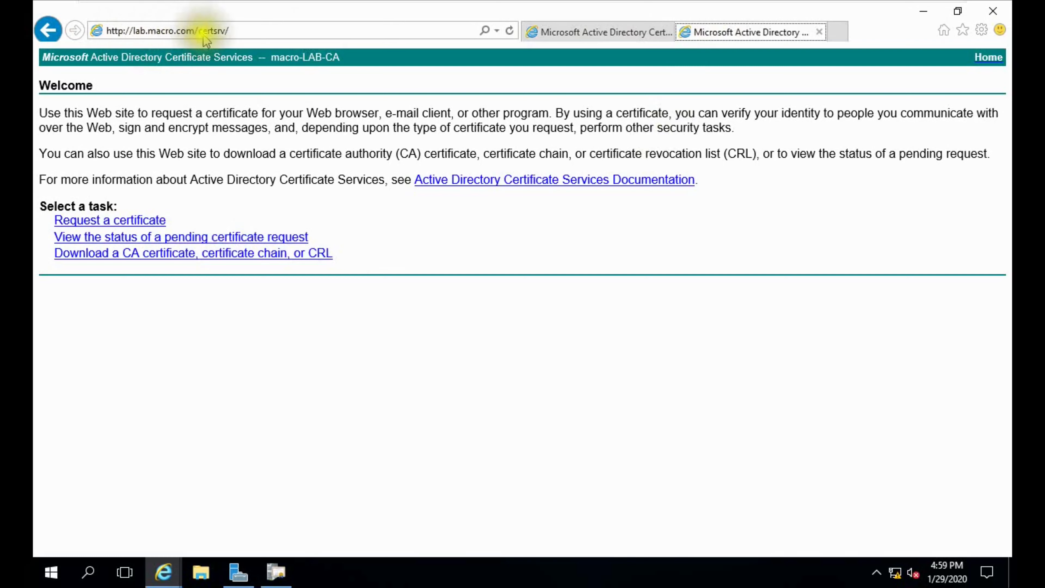
left_click(223, 32)
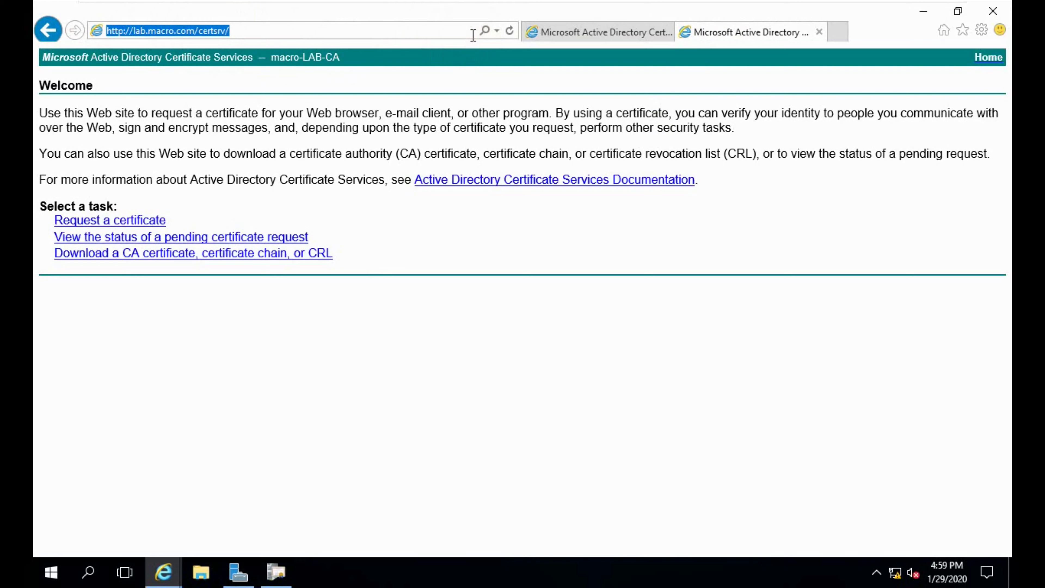
Step: Minimize Internet Explorer and switch to the Windows 10 virtual machine
left_click(928, 13)
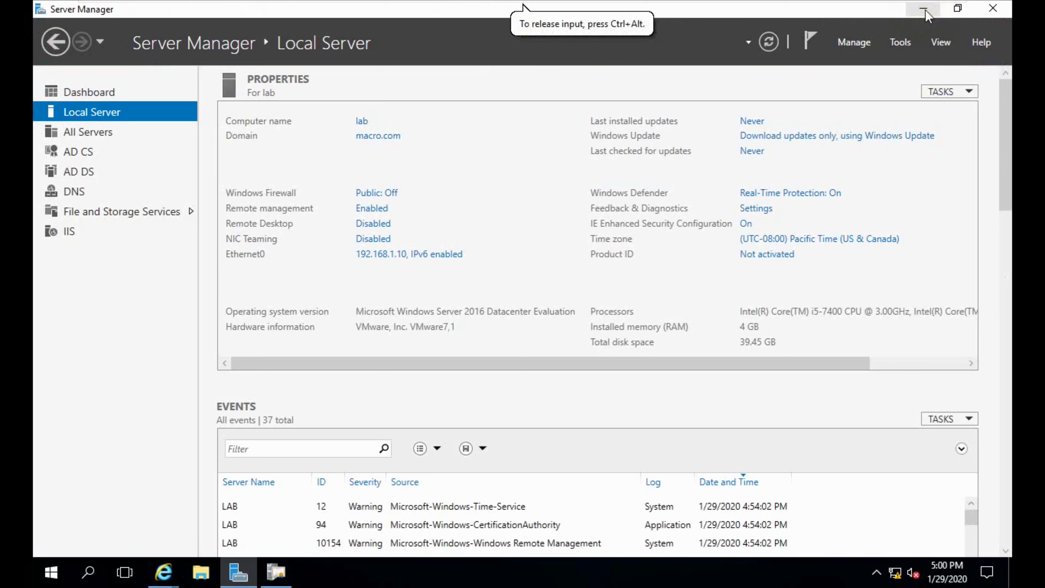
mouse_move(724, 4)
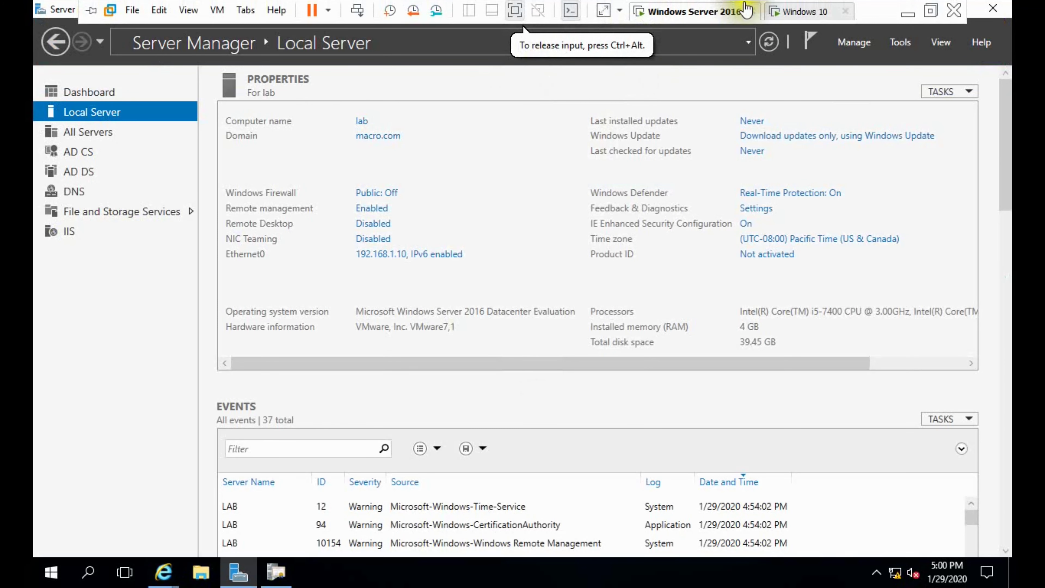
left_click(781, 12)
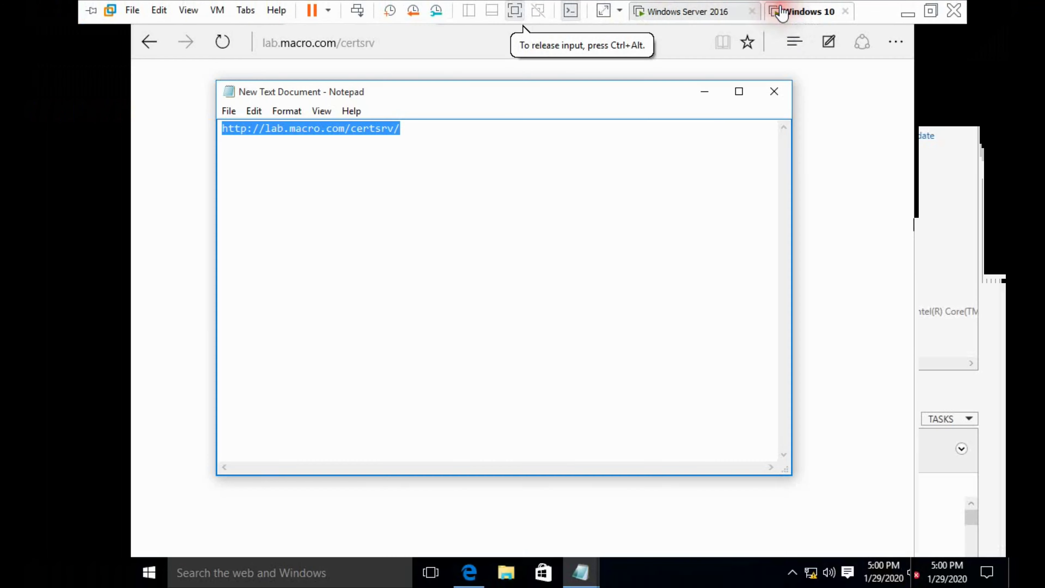
left_click(720, 90)
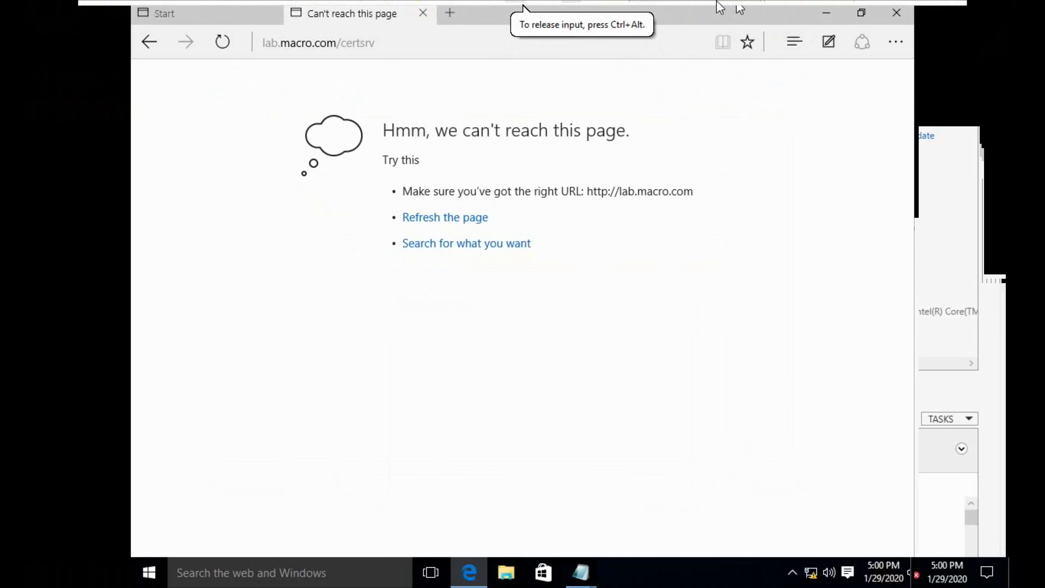
left_click(706, 13)
left_click(799, 12)
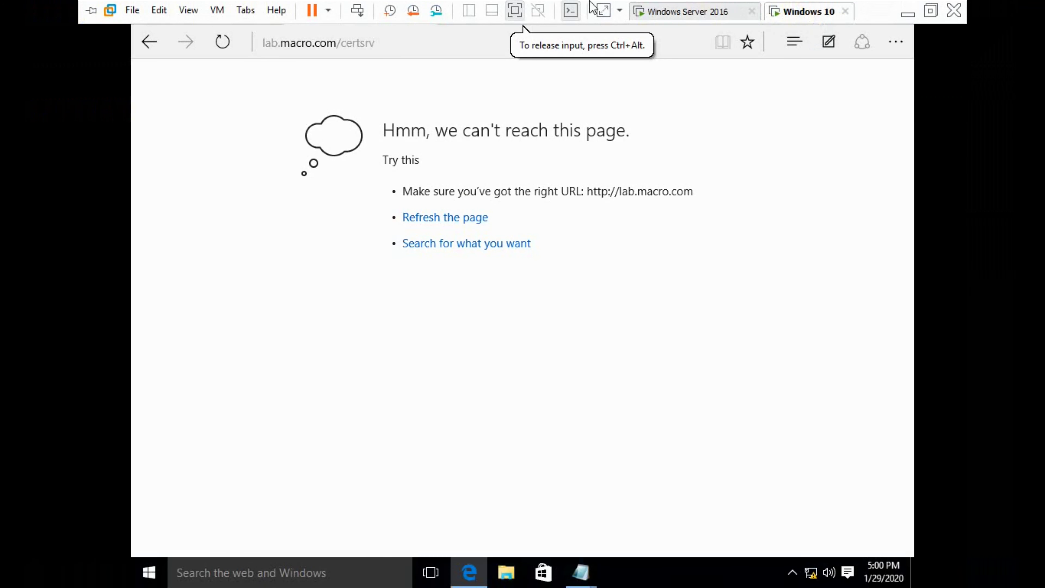
mouse_move(580, 575)
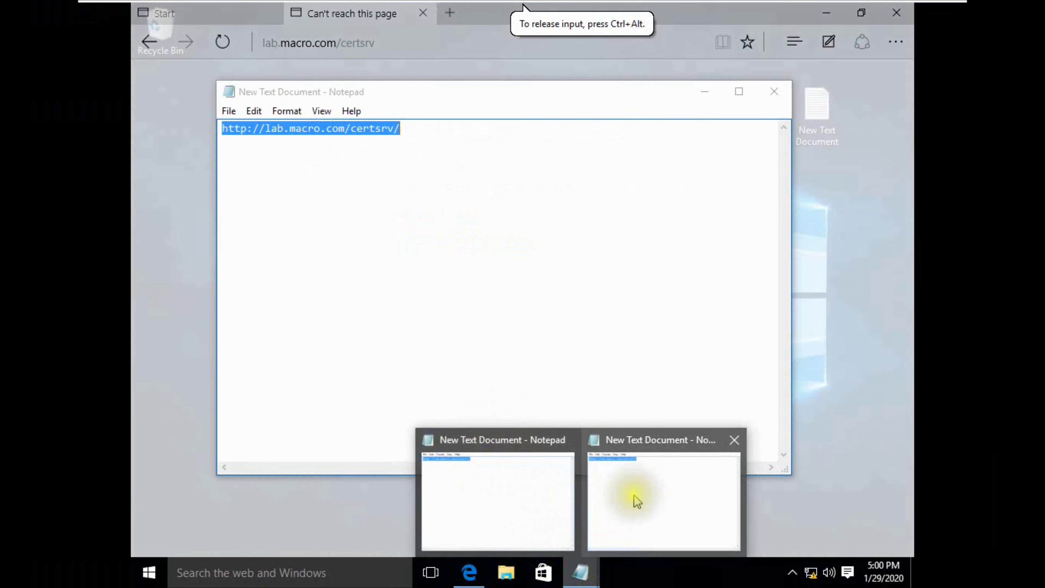
left_click(635, 497)
left_click(224, 128)
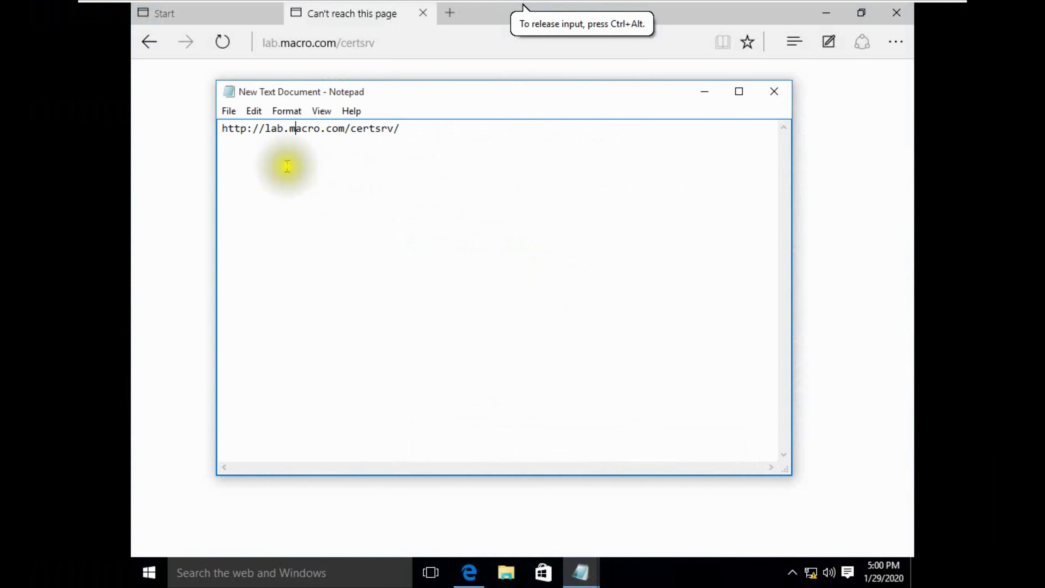
left_click_drag(224, 129, 403, 136)
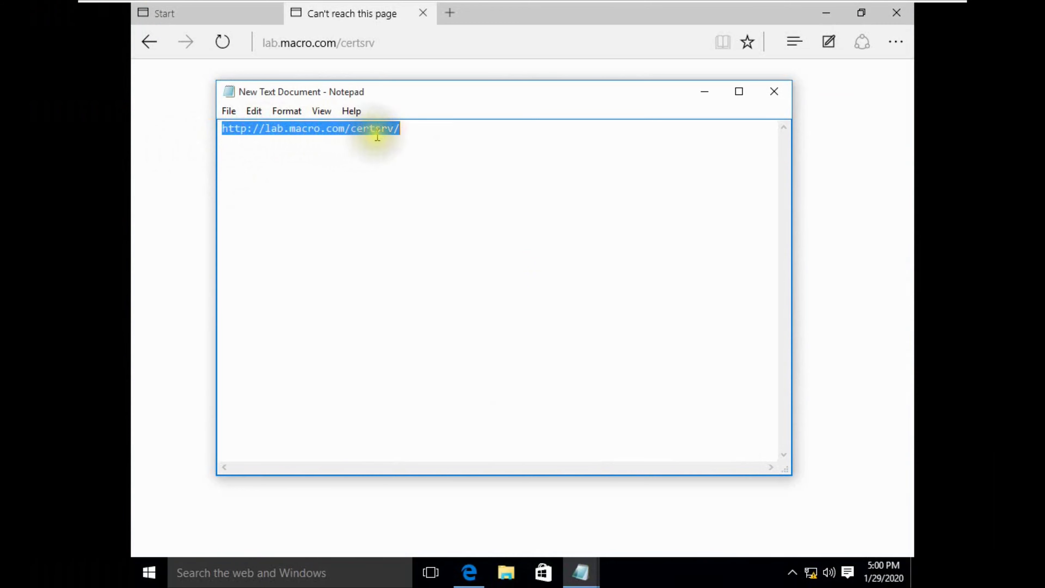
left_click(469, 572)
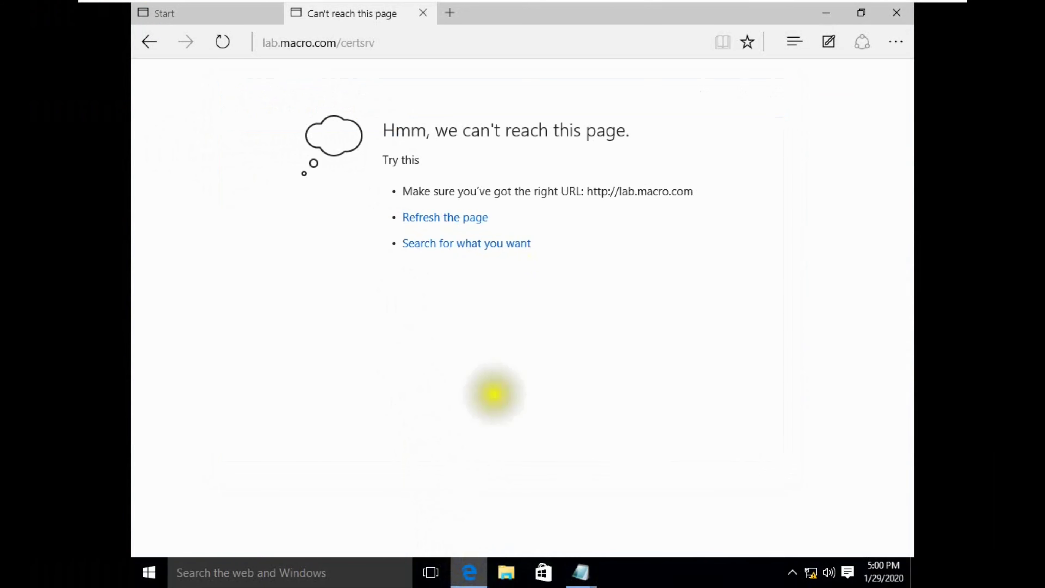
left_click(449, 14)
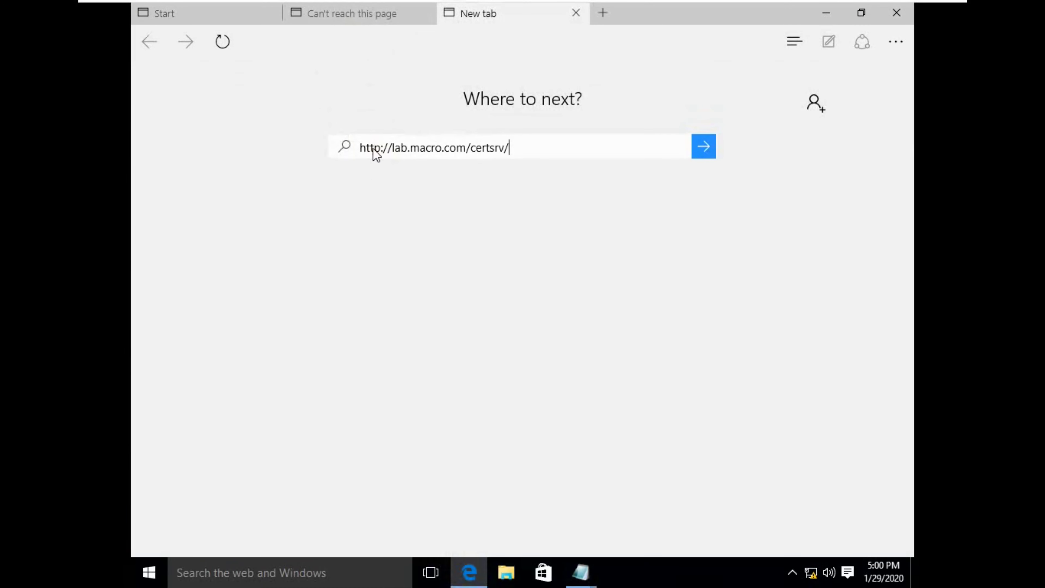
Step: Download the macro-LAB-CA certificate as certnew (1).cer, remove two old certnew.cer entries, and open it
key("Return")
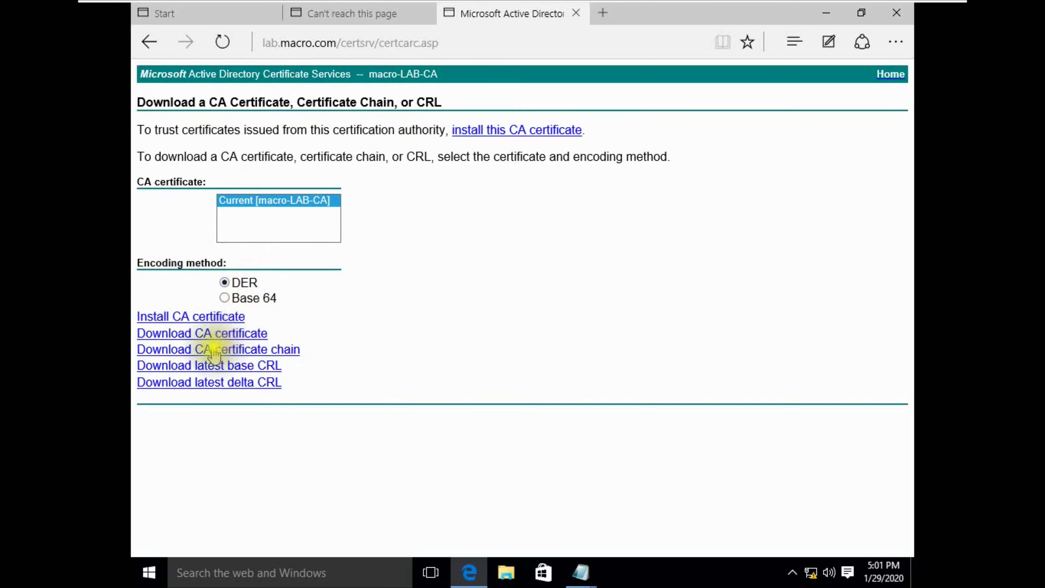
left_click(188, 337)
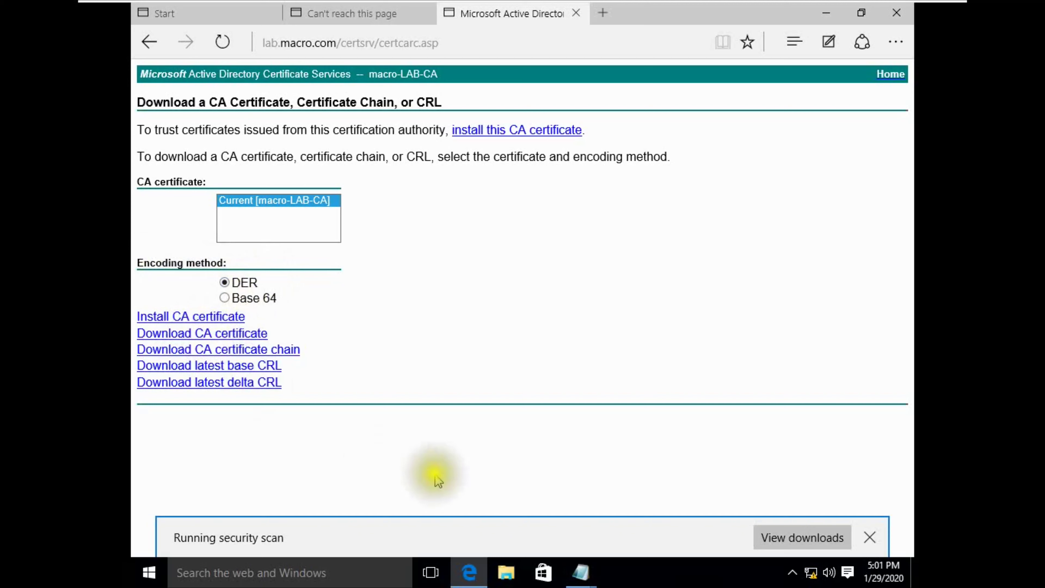
left_click(772, 538)
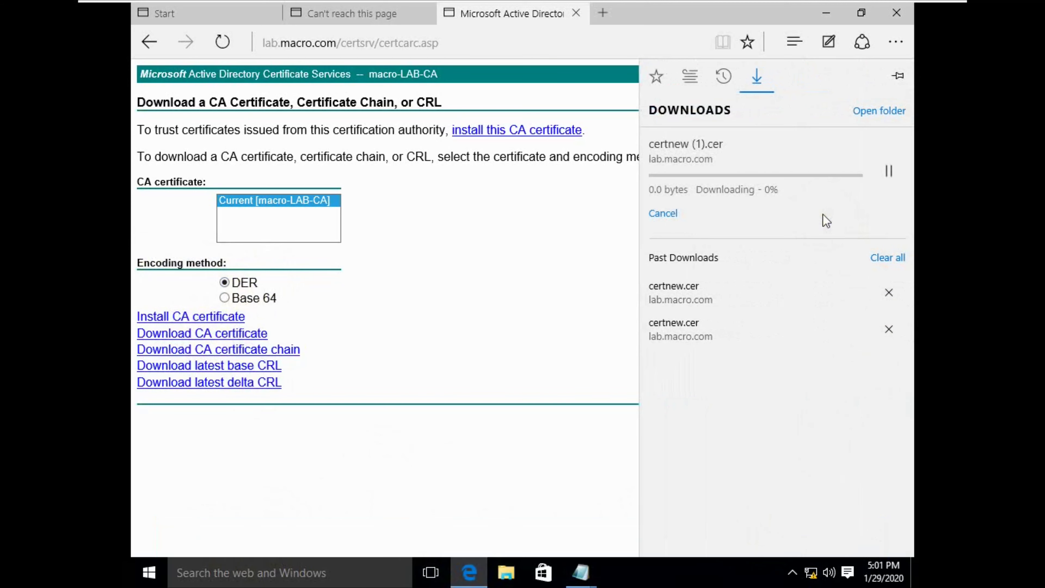
left_click(889, 292)
left_click(890, 293)
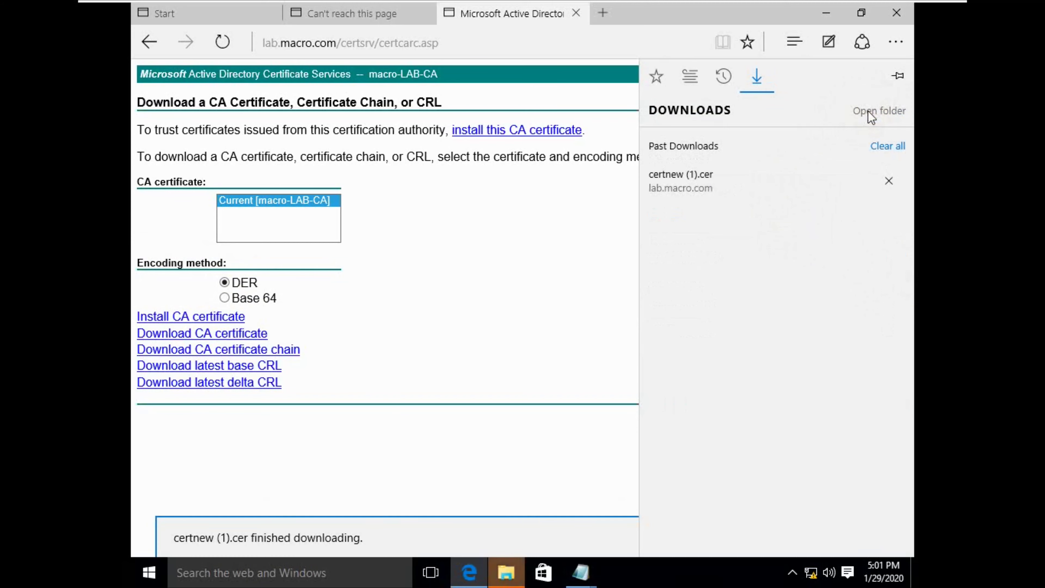
left_click(704, 186)
left_click(572, 302)
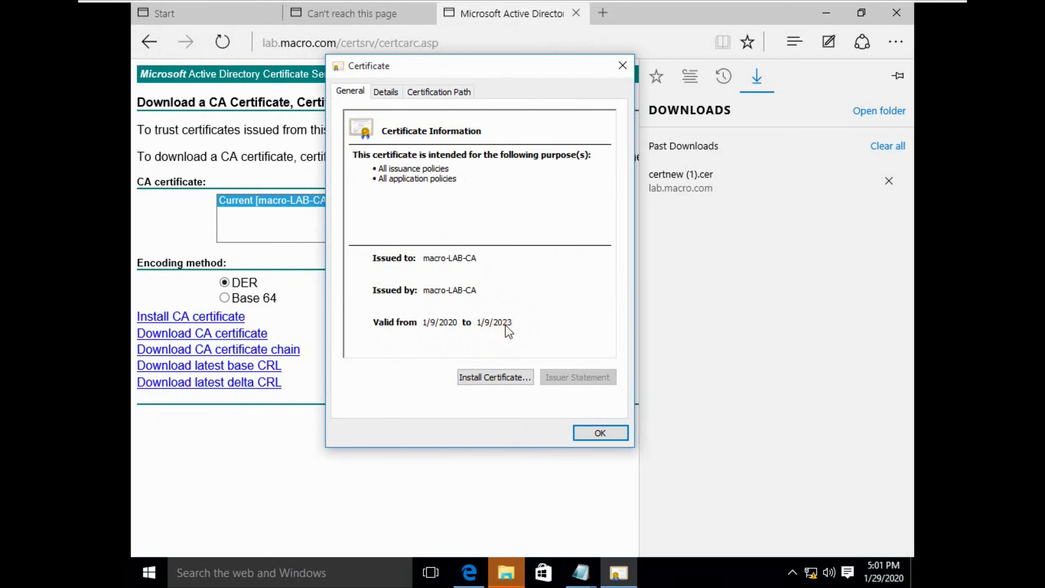
Step: Import macro-LAB-CA into the Current User store with automatic store selection, abandoning the Local Machine attempt
left_click(489, 378)
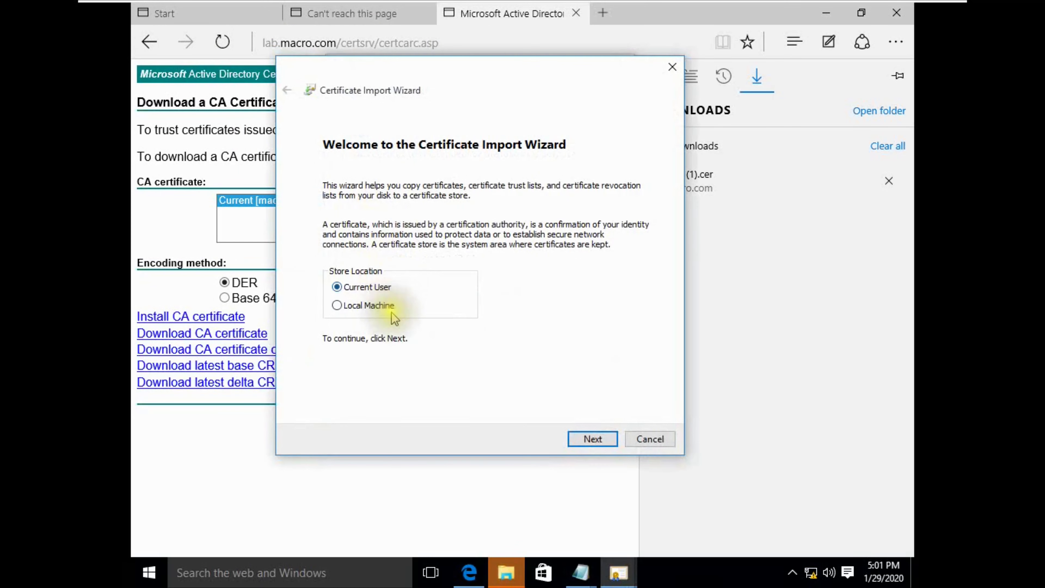
left_click(373, 309)
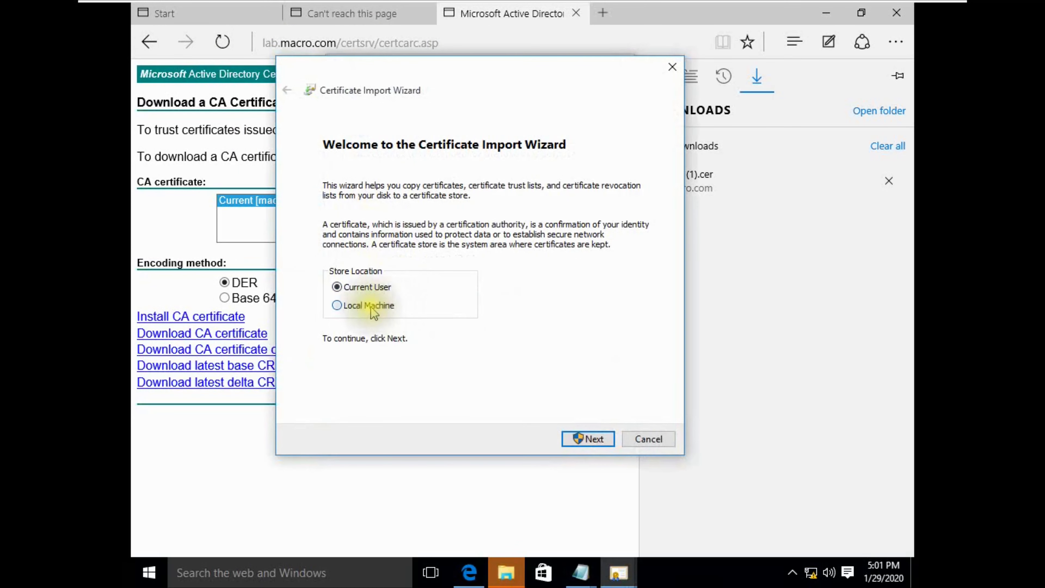
left_click(588, 439)
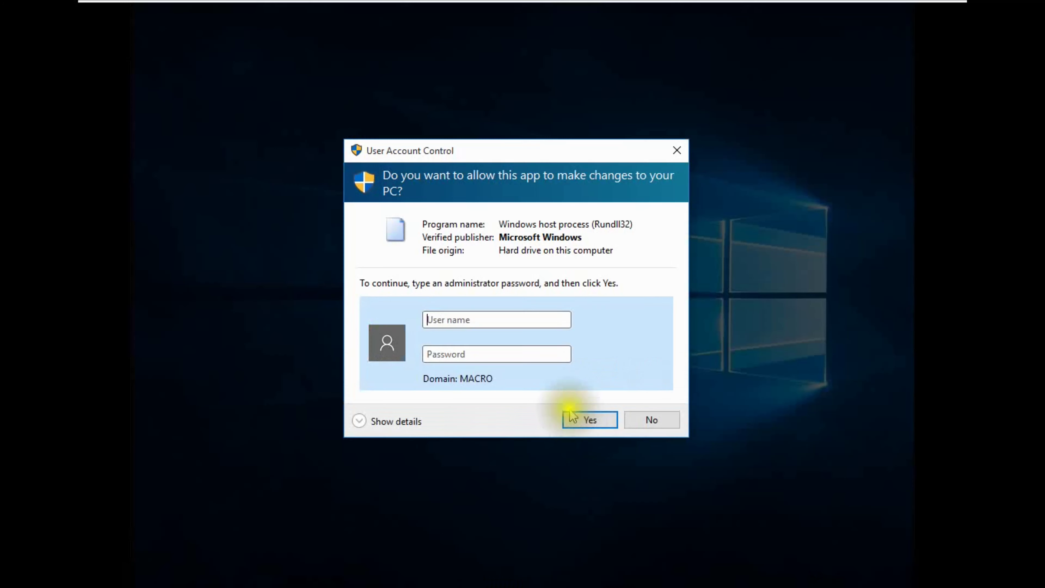
left_click(478, 325)
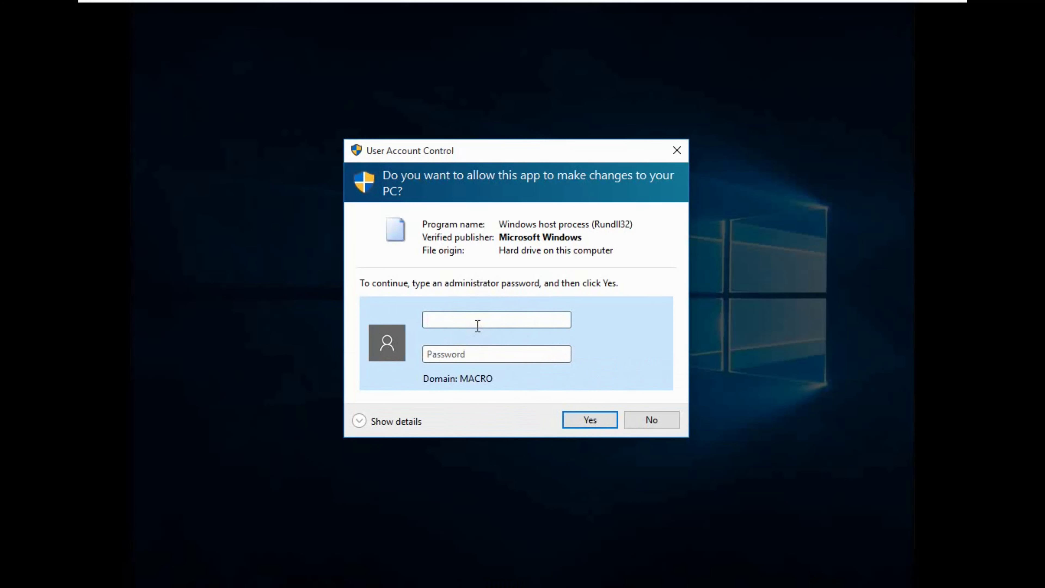
left_click(652, 419)
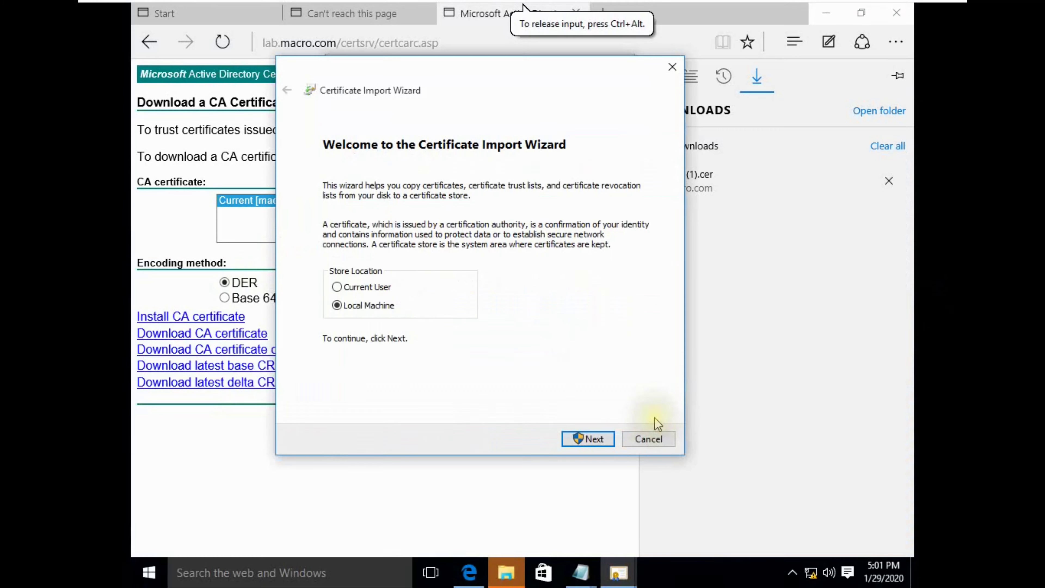
left_click(357, 293)
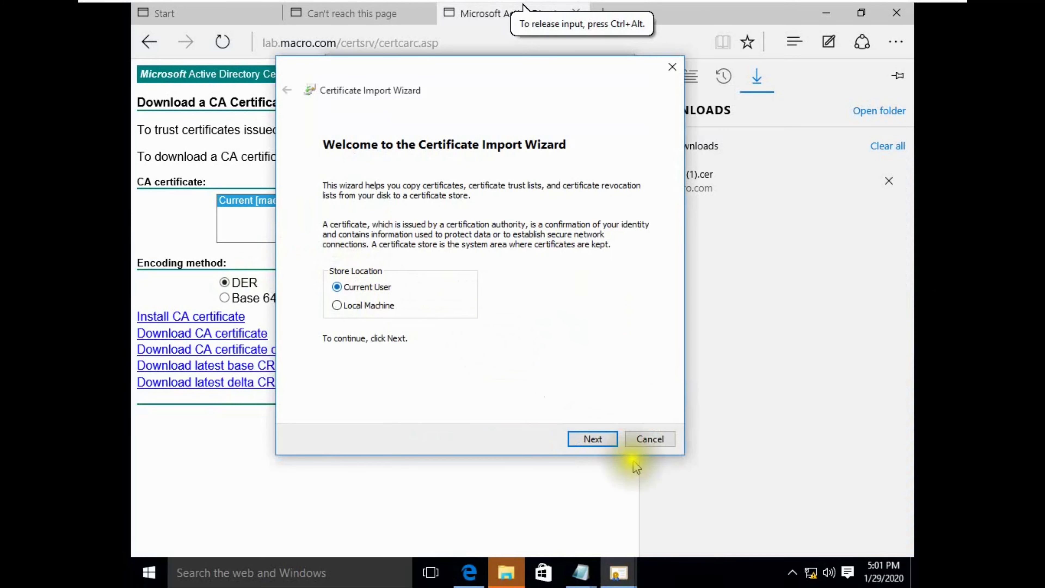
left_click(594, 437)
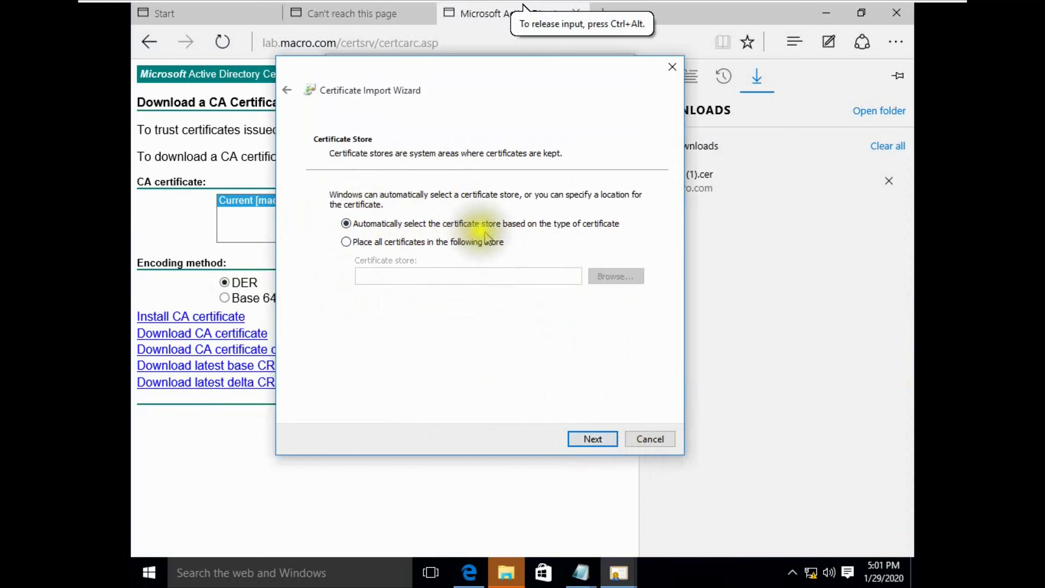
left_click(588, 437)
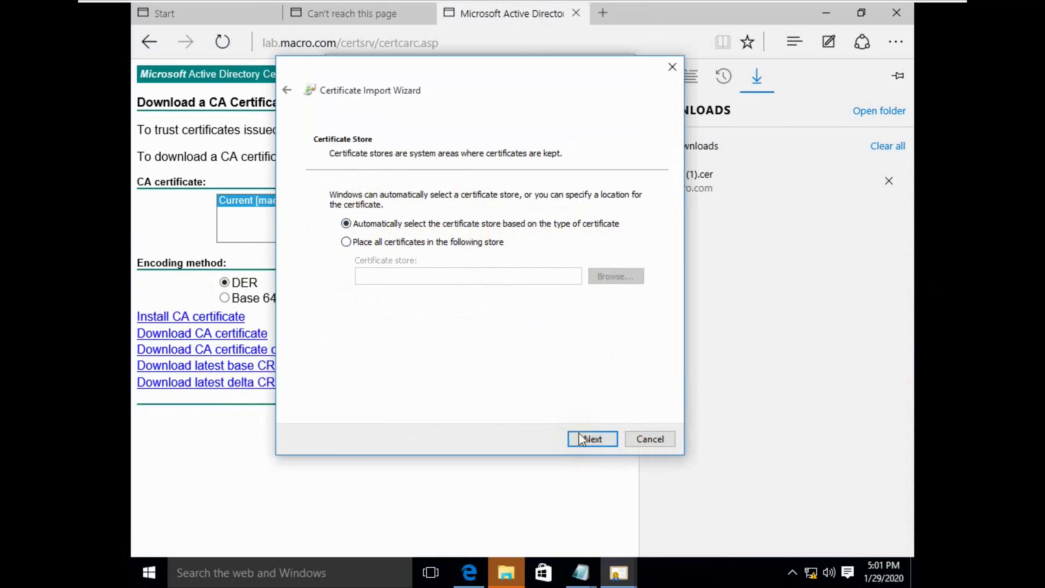
left_click(584, 438)
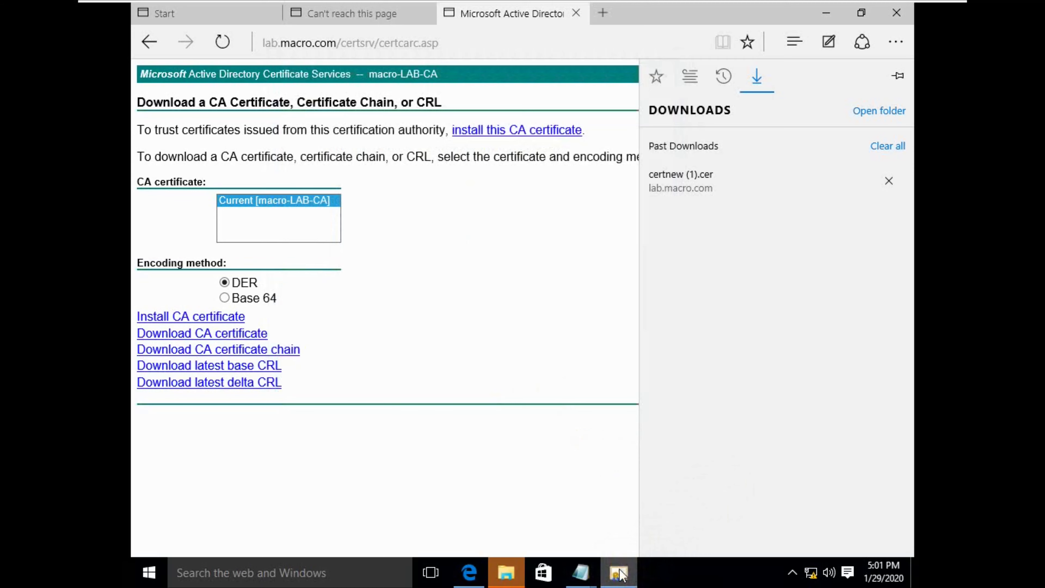
Step: In Downloads, inspect certnew's Properties on the Security, Details and Previous Versions tabs
left_click(506, 572)
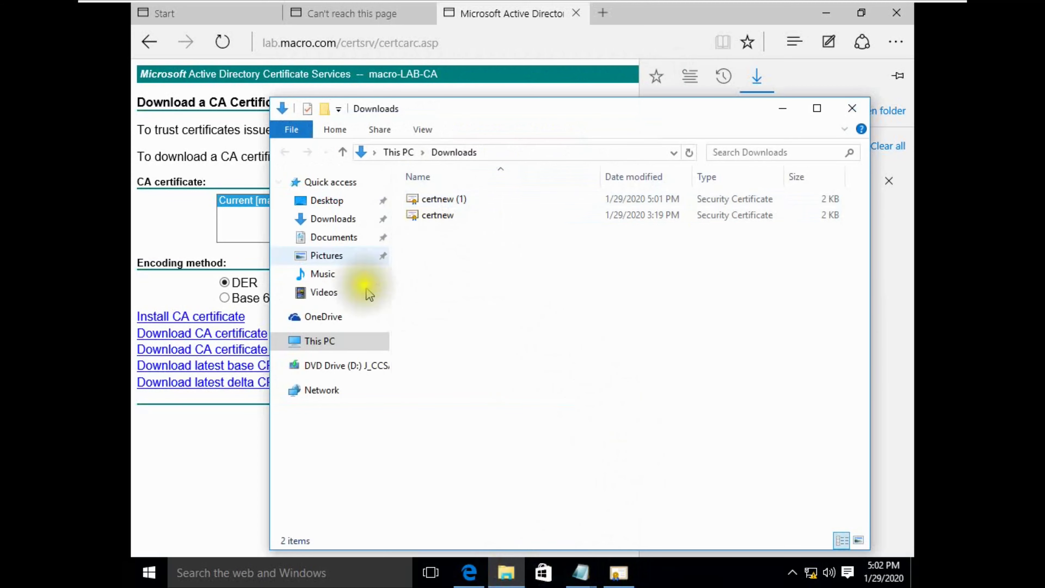
double_click(450, 216)
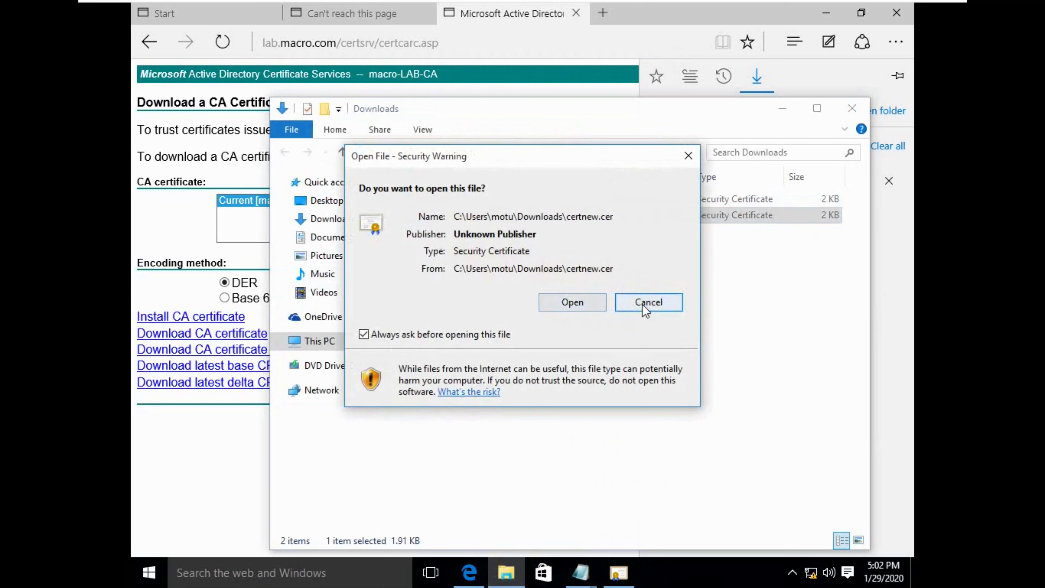
left_click(646, 302)
left_click(448, 214)
right_click(449, 214)
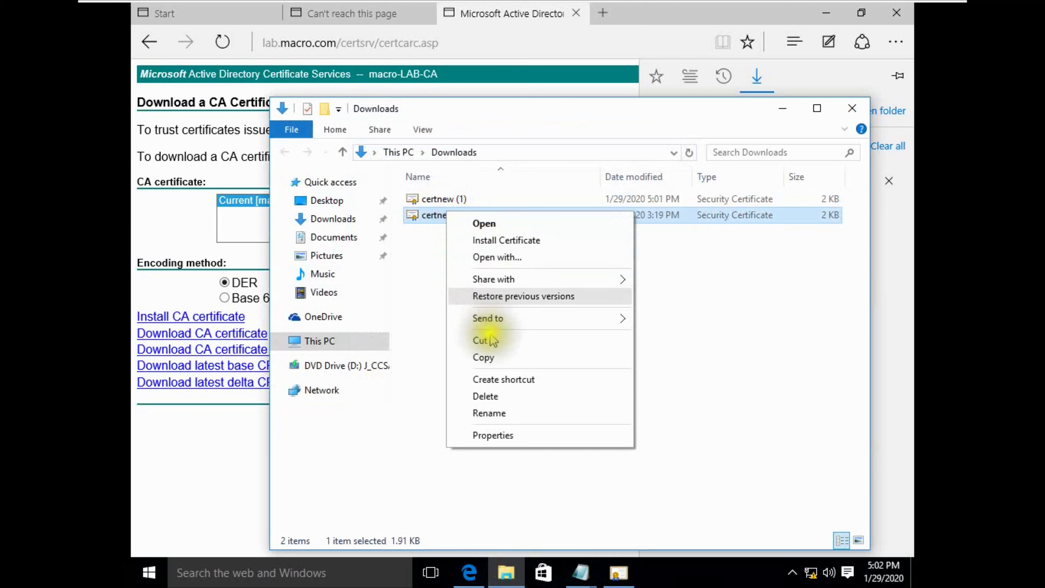
left_click(491, 436)
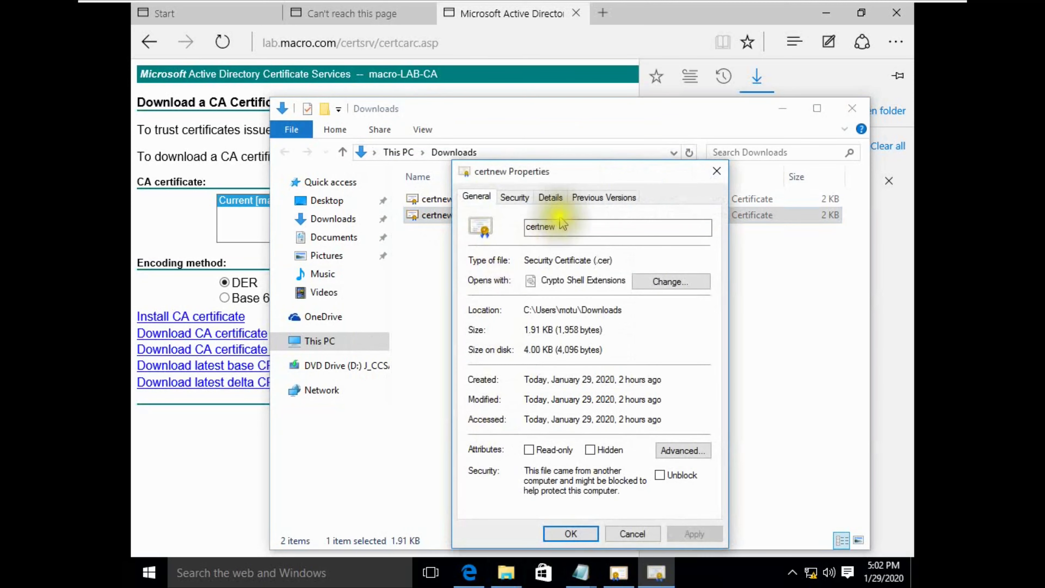
left_click_drag(566, 170, 567, 129)
left_click(520, 152)
left_click(556, 152)
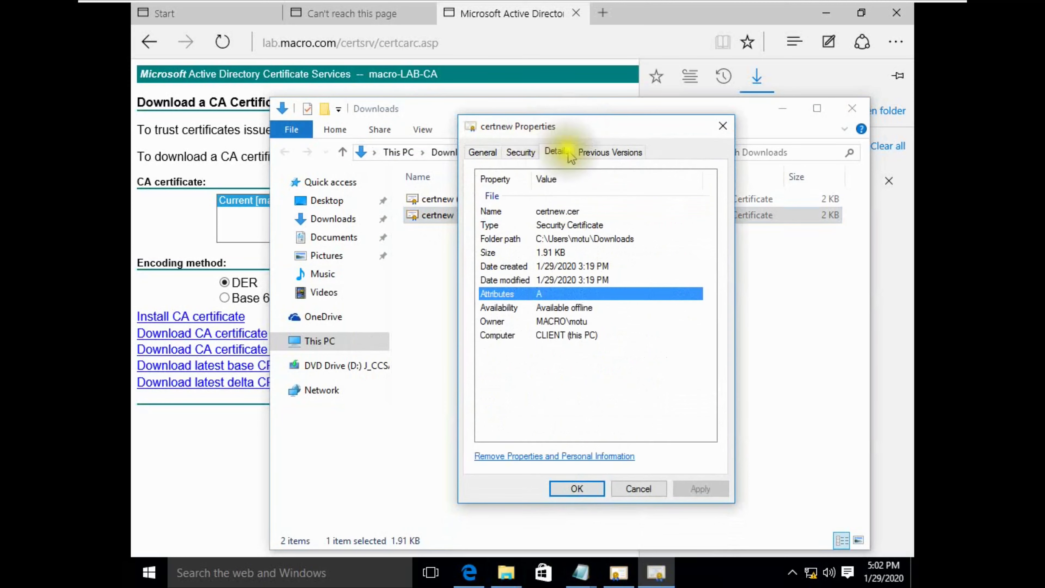
left_click(610, 152)
left_click(722, 127)
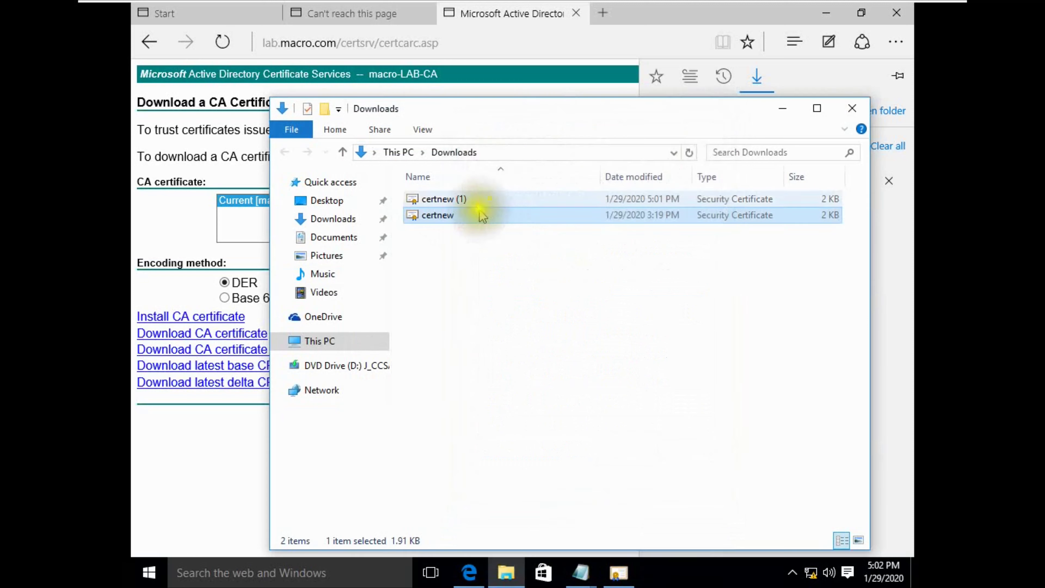
Step: Install certnew.cer for the current user with automatic store selection through the Certificate Import Wizard
right_click(459, 216)
left_click(511, 243)
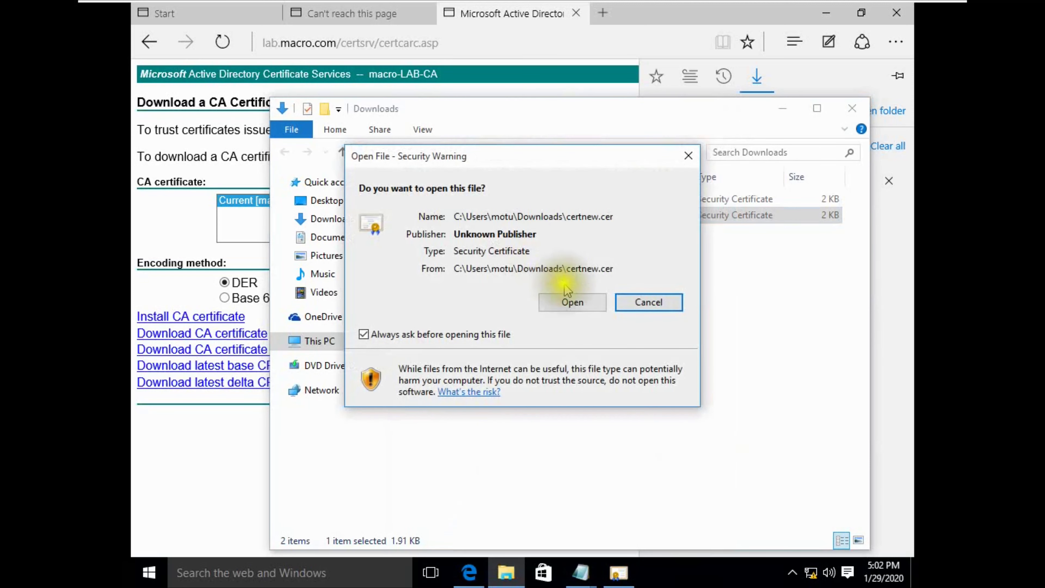
left_click(569, 302)
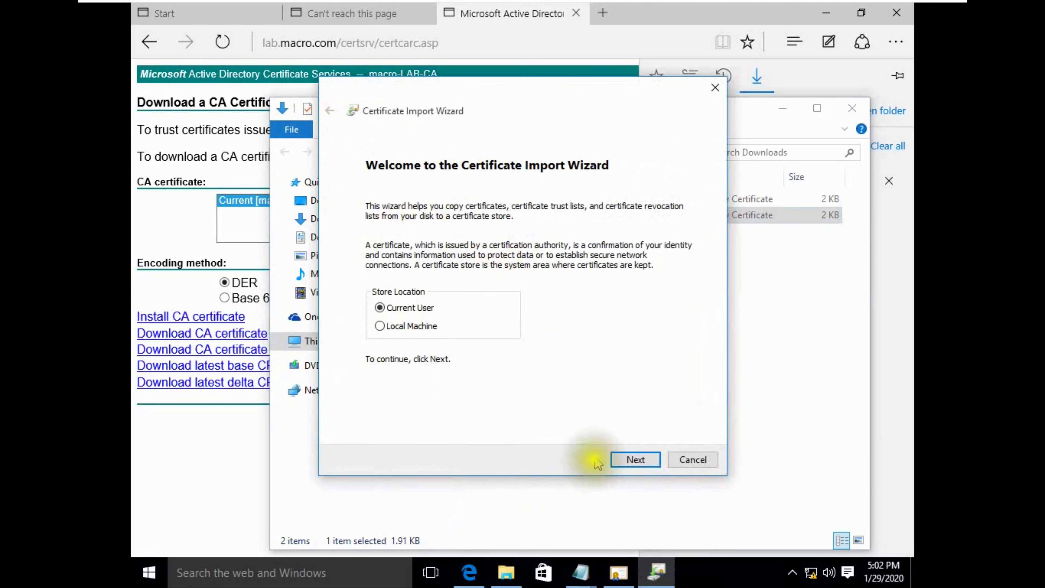
left_click(628, 459)
left_click(629, 459)
left_click(628, 459)
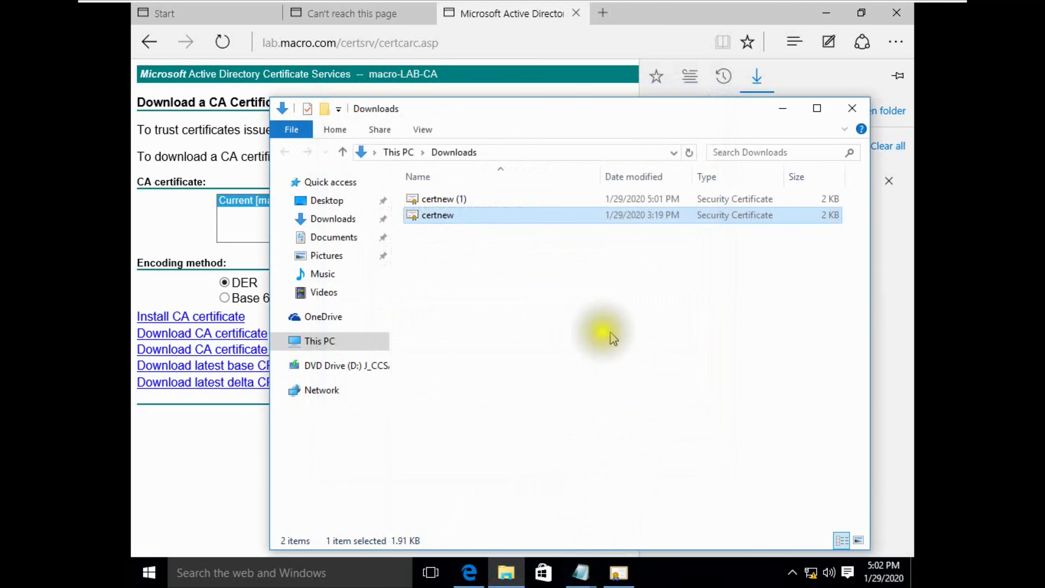
mouse_move(806, 3)
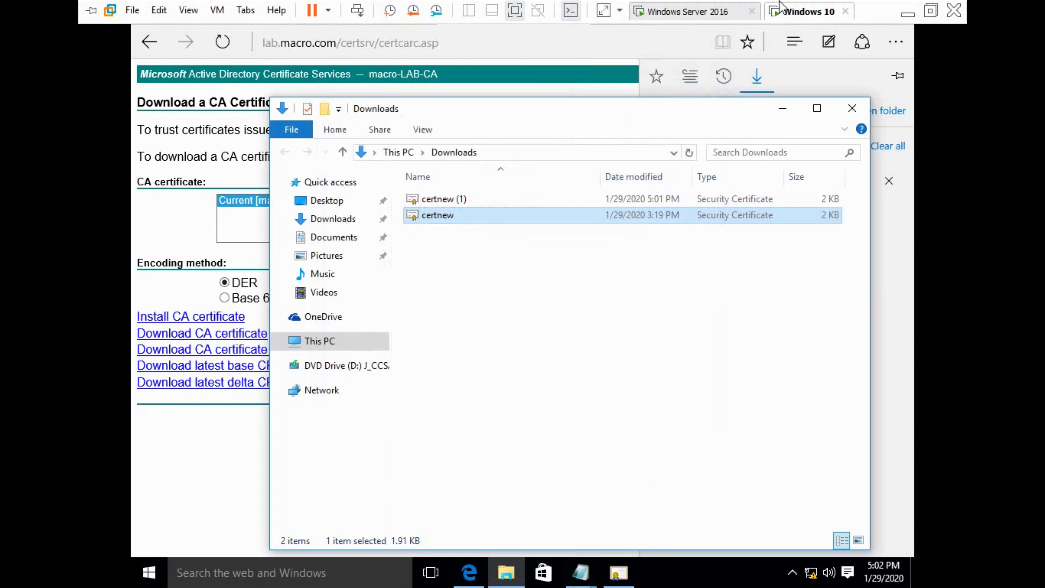